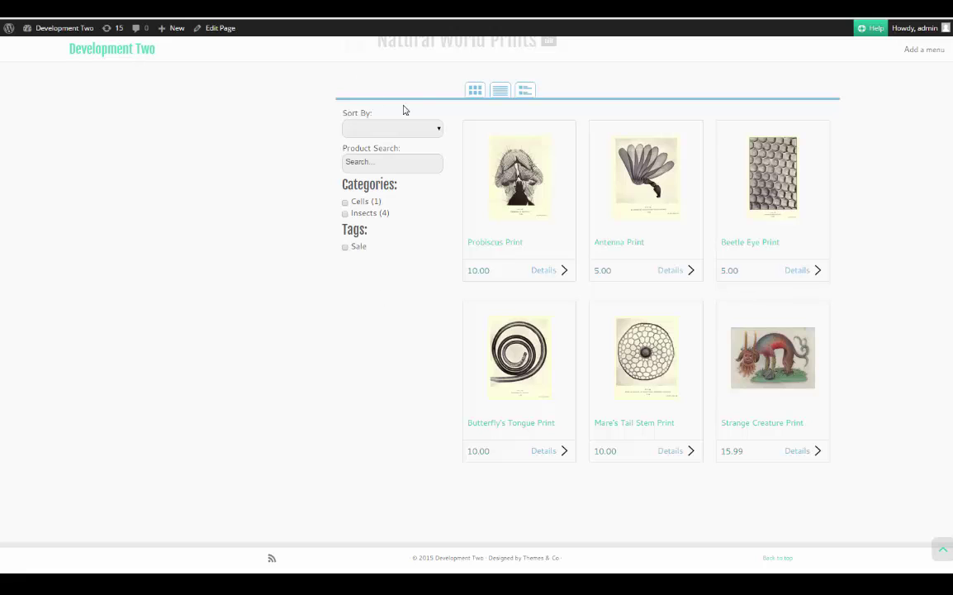
# - Switch the Natural World Prints catalogue between the compact and detailed list layouts
pyautogui.click(498, 98)
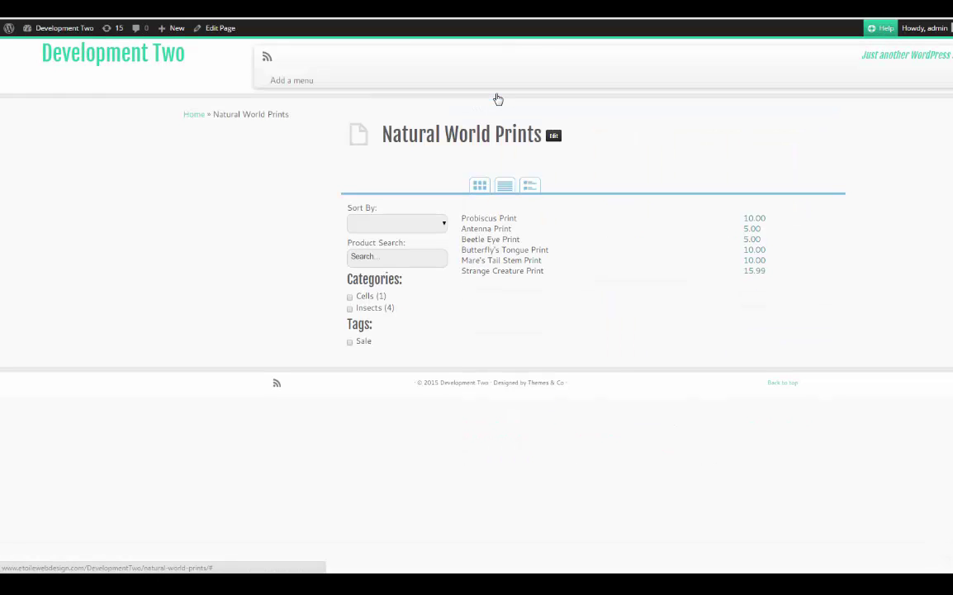
pyautogui.click(530, 186)
pyautogui.scroll(-2, 530, 186)
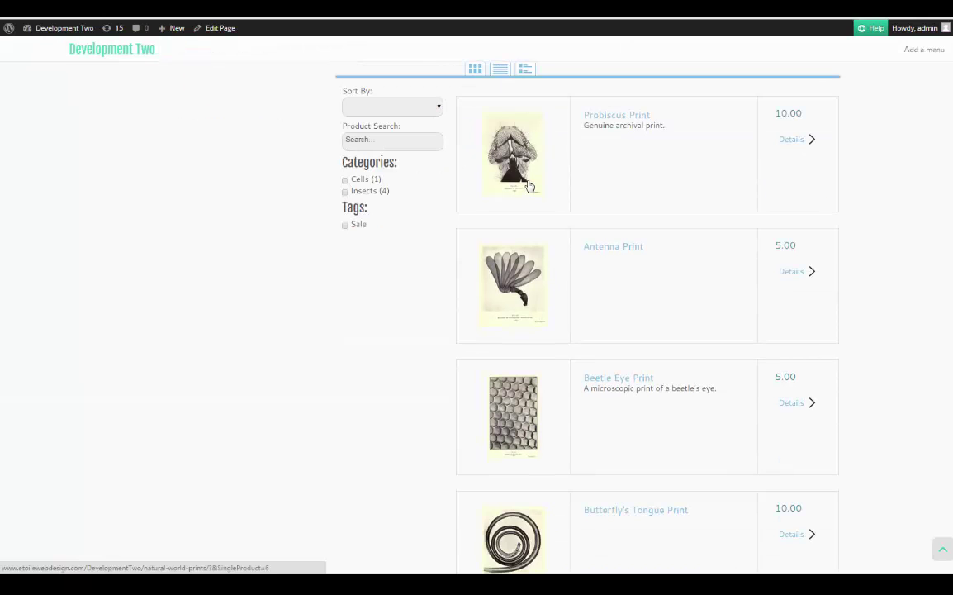
# - View the Strange Creature Print details, then filter the catalogue to Insects on Sale
pyautogui.click(788, 143)
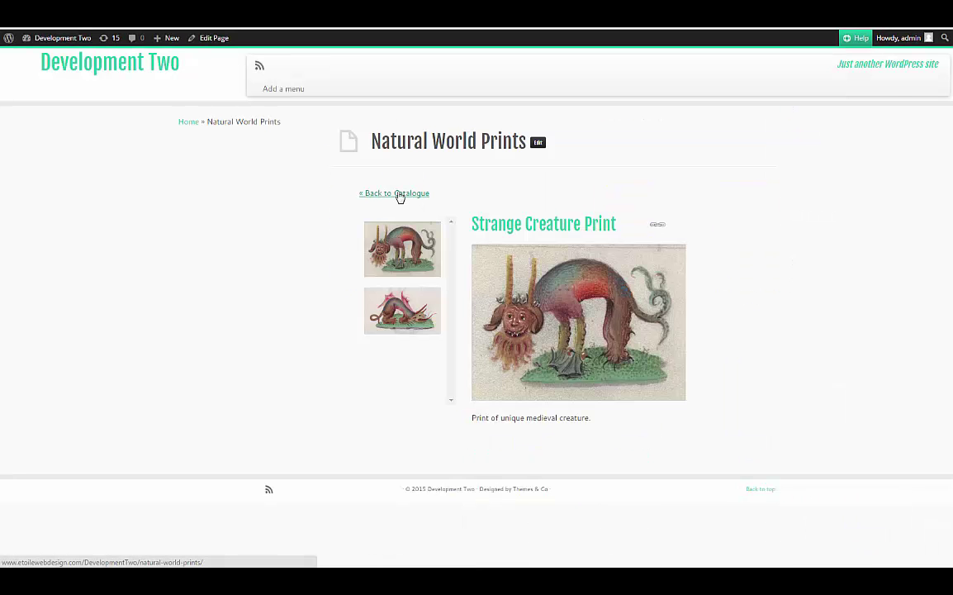
pyautogui.click(400, 195)
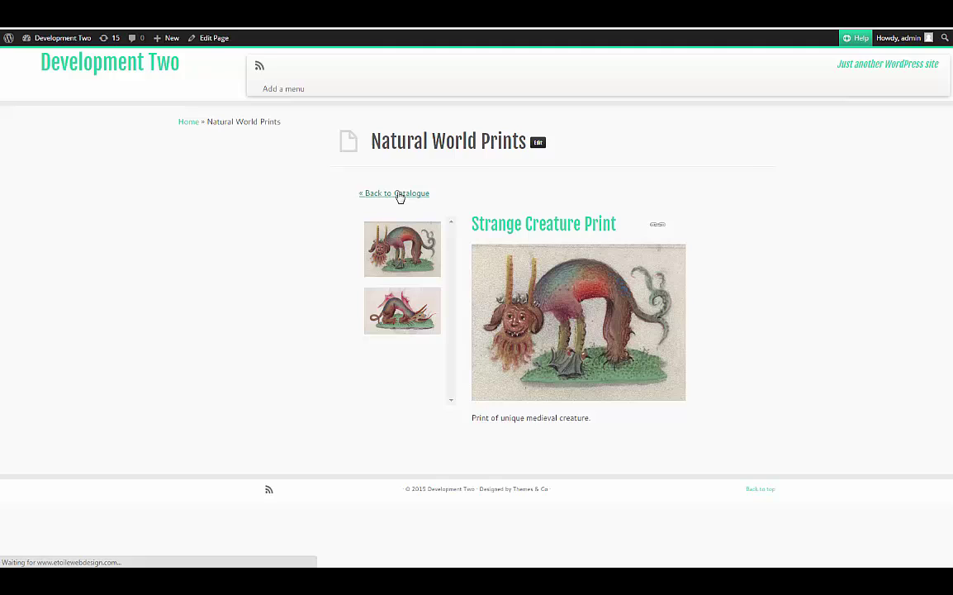
pyautogui.click(335, 220)
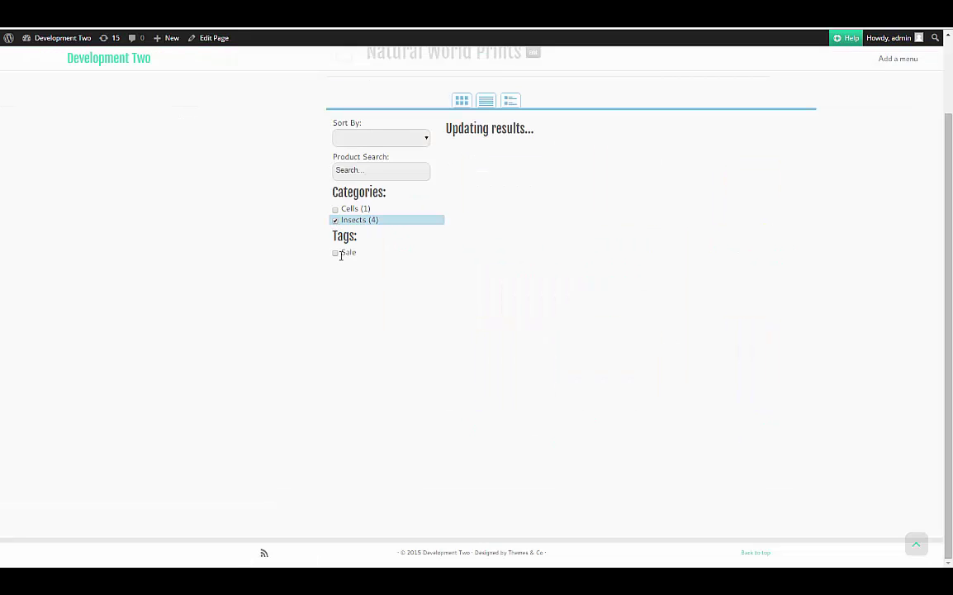
pyautogui.click(337, 255)
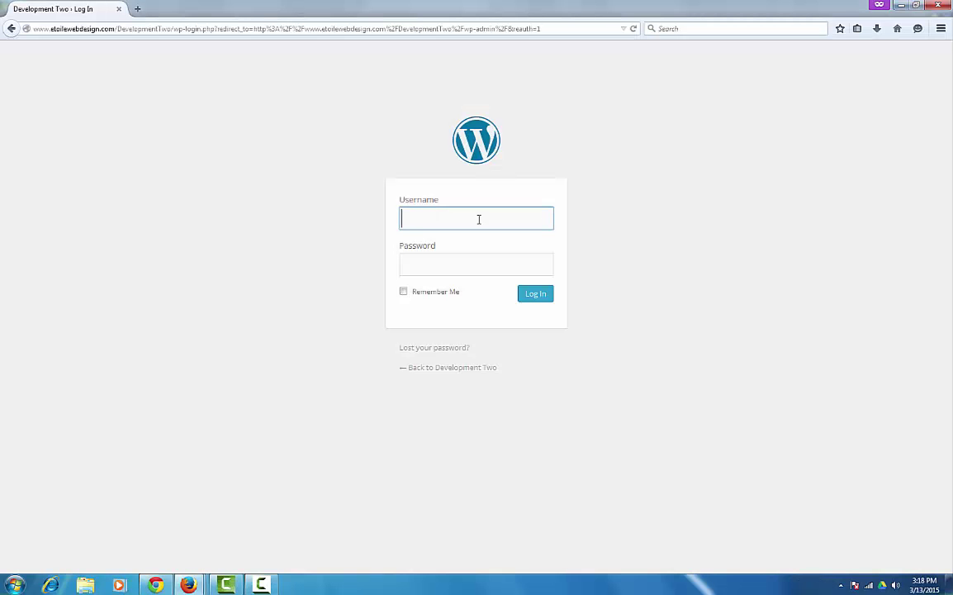
# - Log in to the site admin using the saved login credentials
pyautogui.click(479, 219)
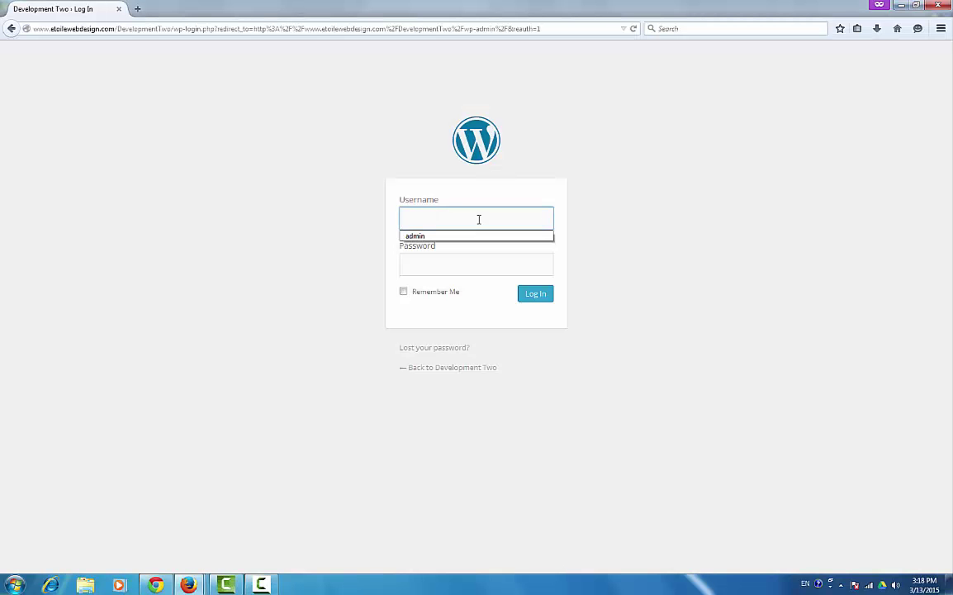
pyautogui.click(436, 239)
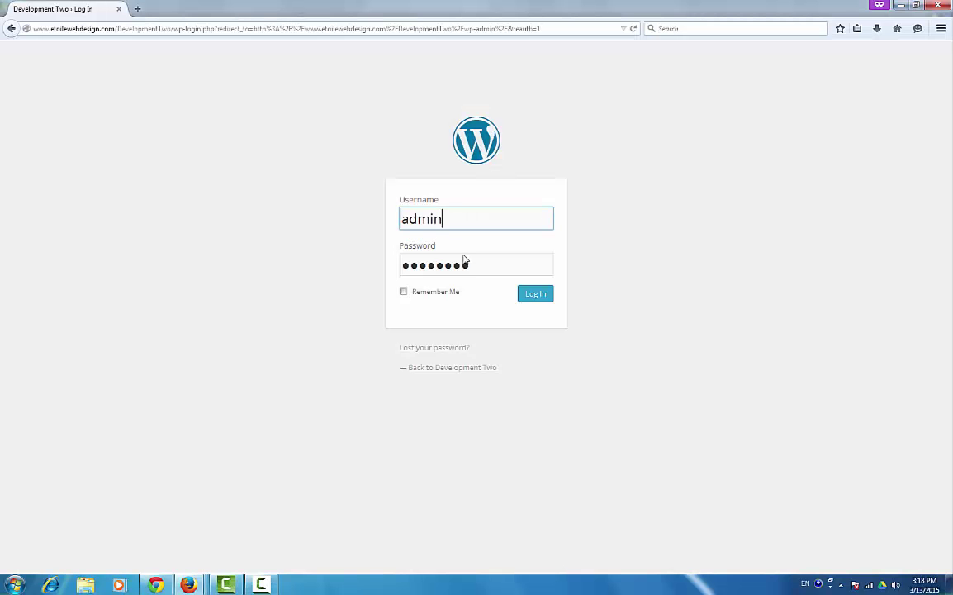
pyautogui.click(525, 295)
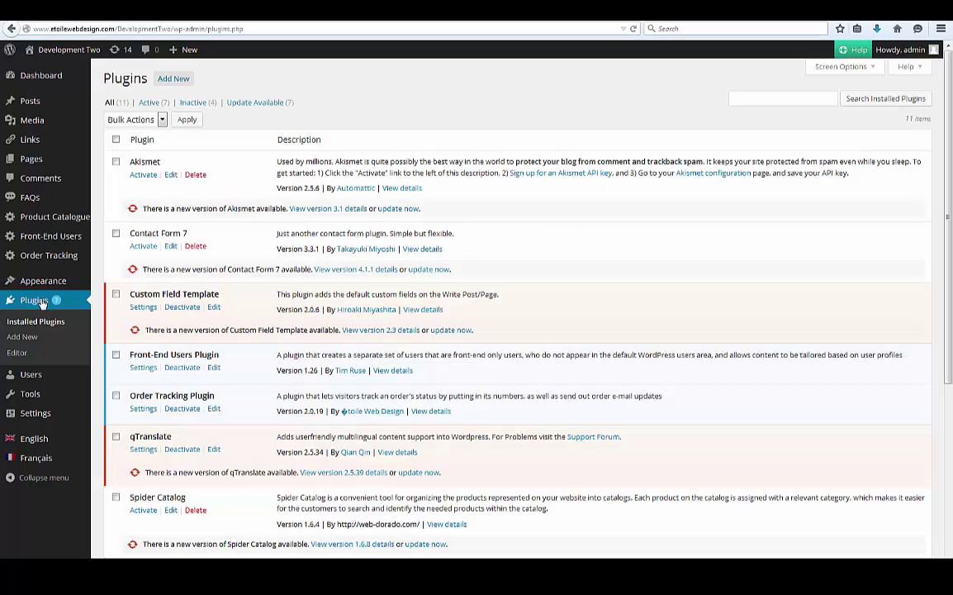
# - Find 'ultimate product catalogue' under Add New Plugins, then install and activate it
pyautogui.click(183, 82)
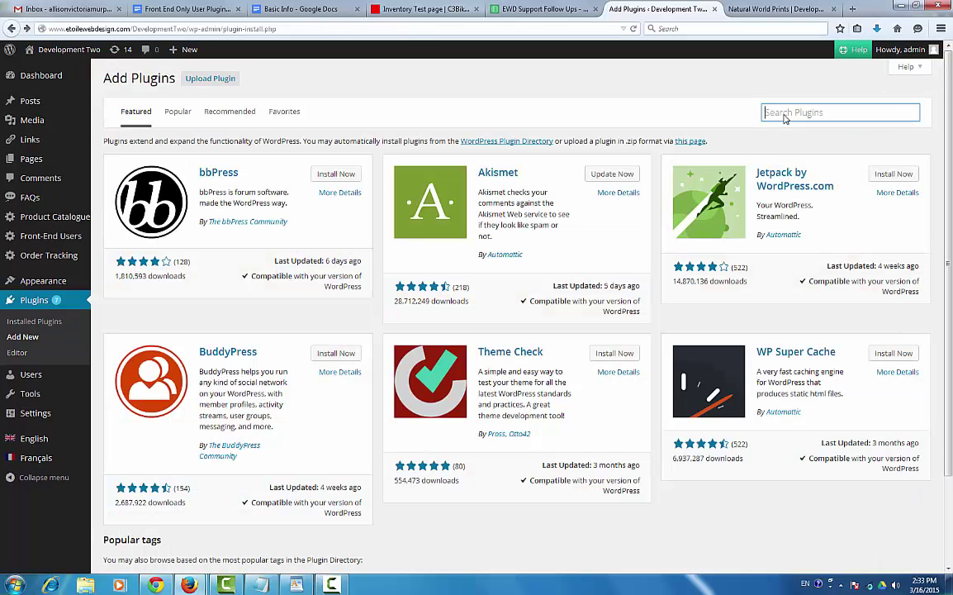
pyautogui.click(784, 114)
pyautogui.write('U')
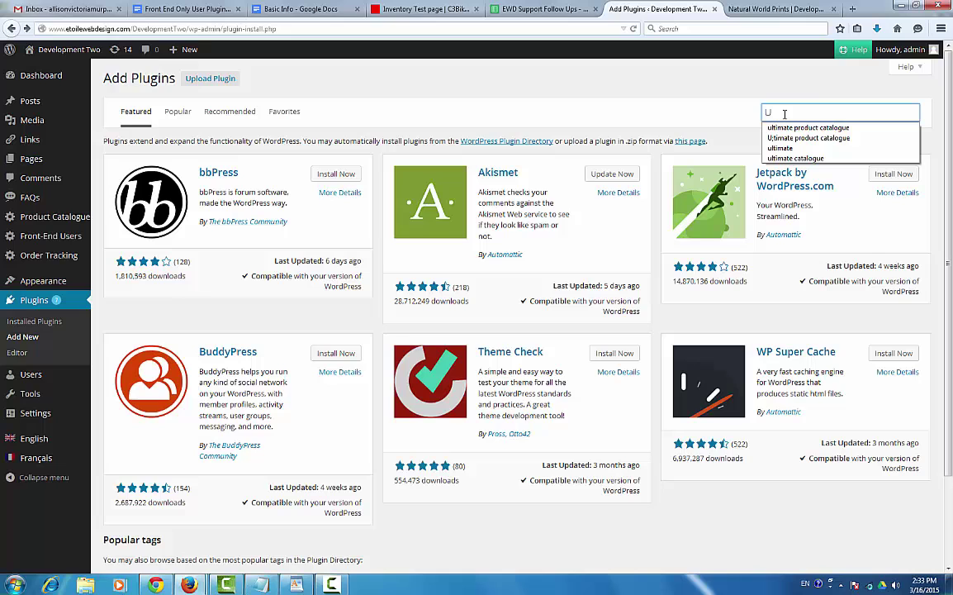
pyautogui.click(842, 128)
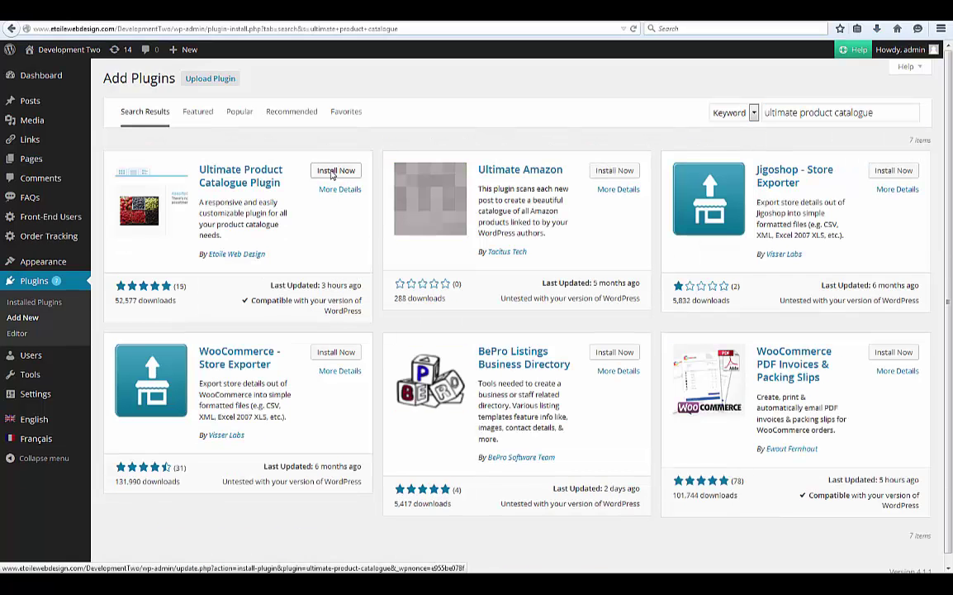
pyautogui.click(334, 171)
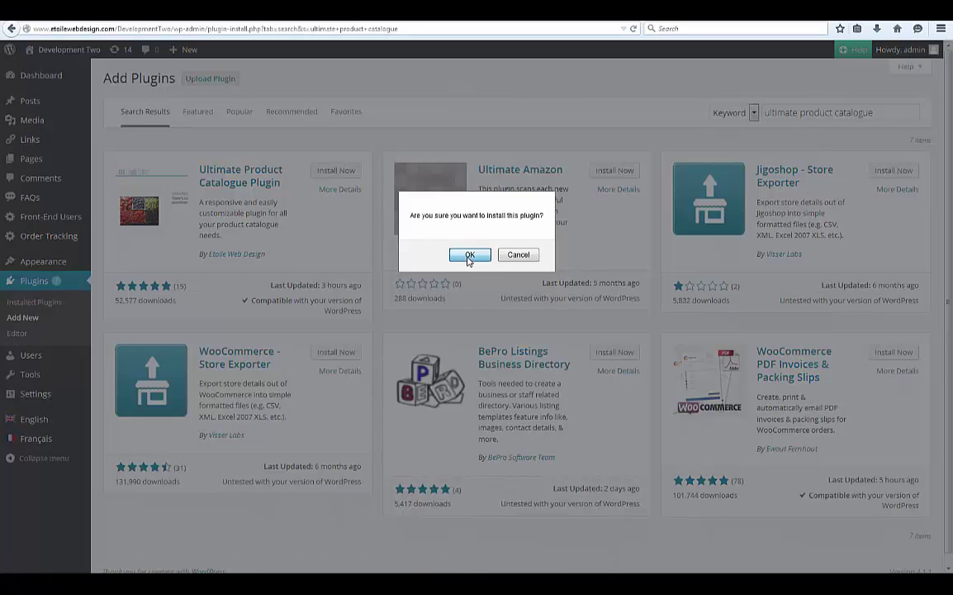
pyautogui.click(469, 255)
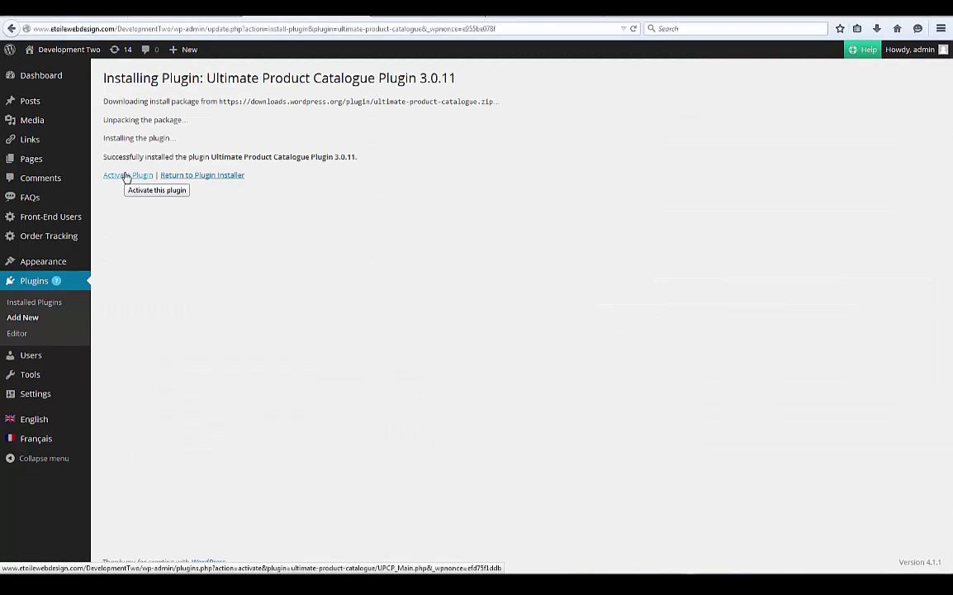
pyautogui.click(127, 177)
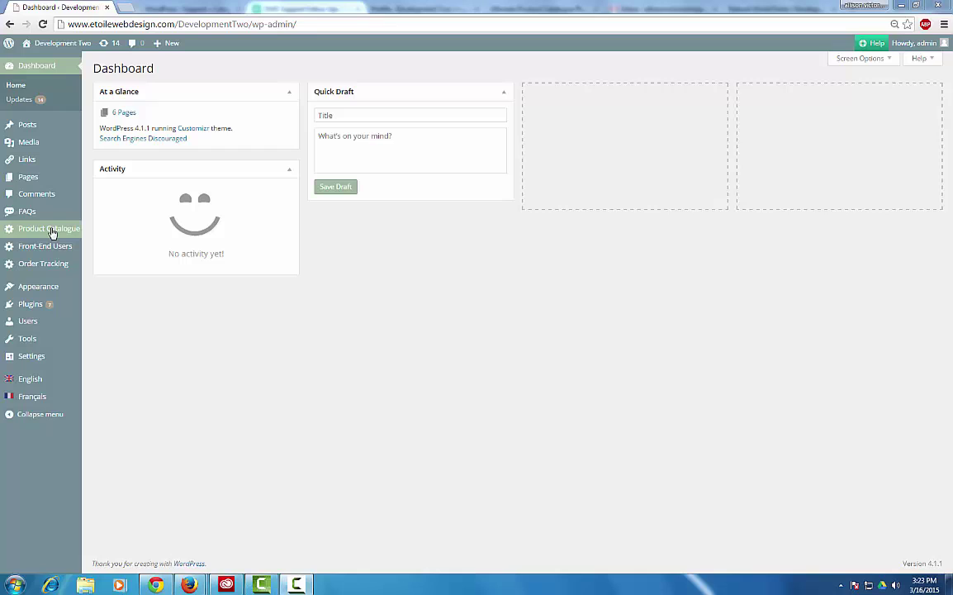
# - Open Product Catalogue settings and review its Categories, Products and Catalogues lists
pyautogui.click(51, 231)
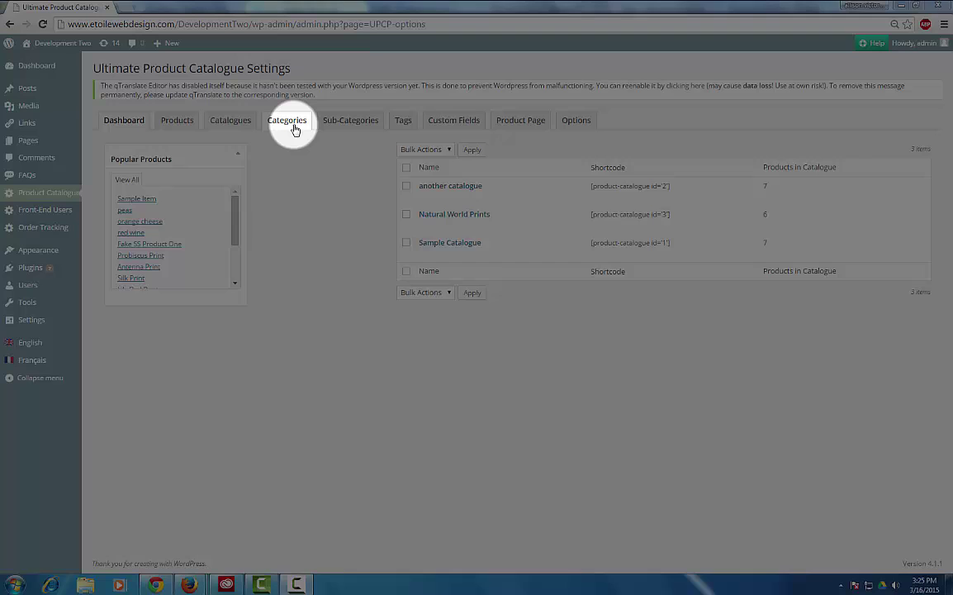
pyautogui.click(295, 129)
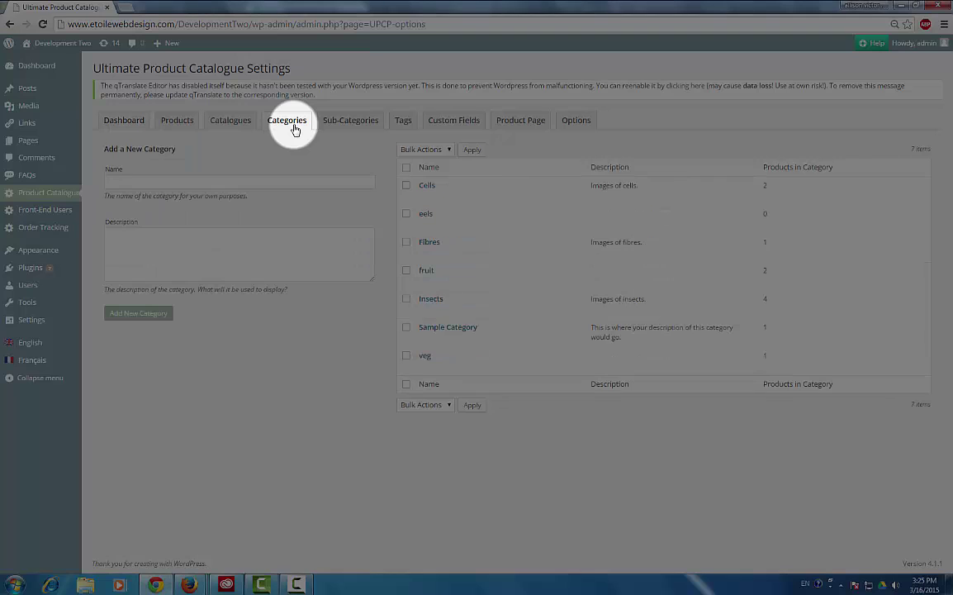
pyautogui.click(177, 124)
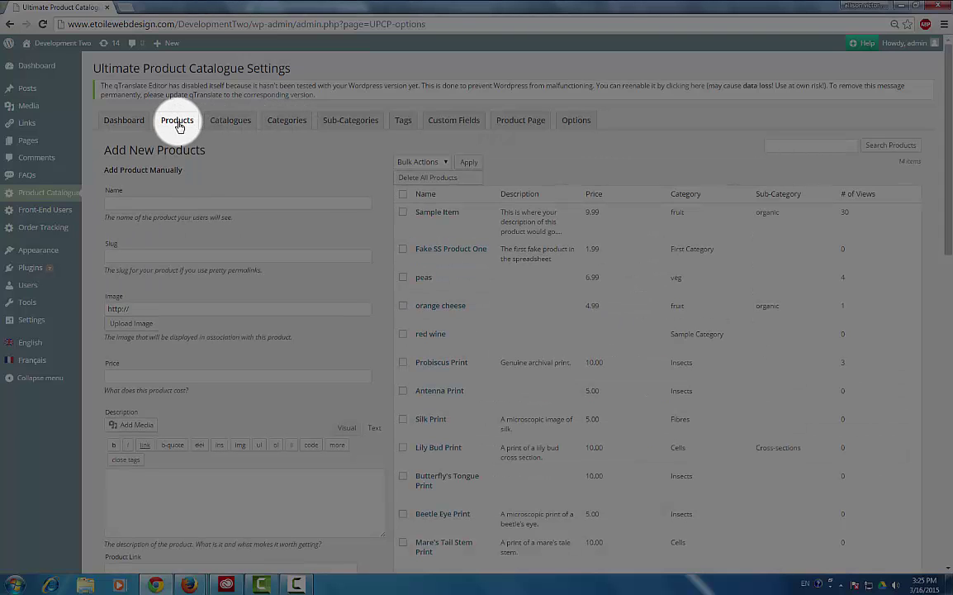
pyautogui.click(239, 125)
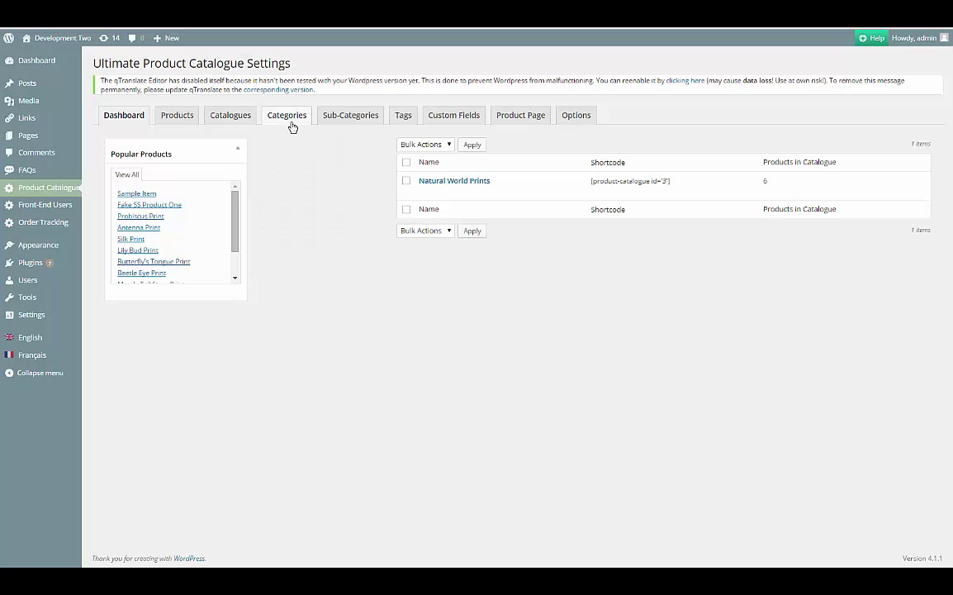
# - Browse the categories, open Non-Fiction, then open the Self-Help sub-category
pyautogui.click(292, 127)
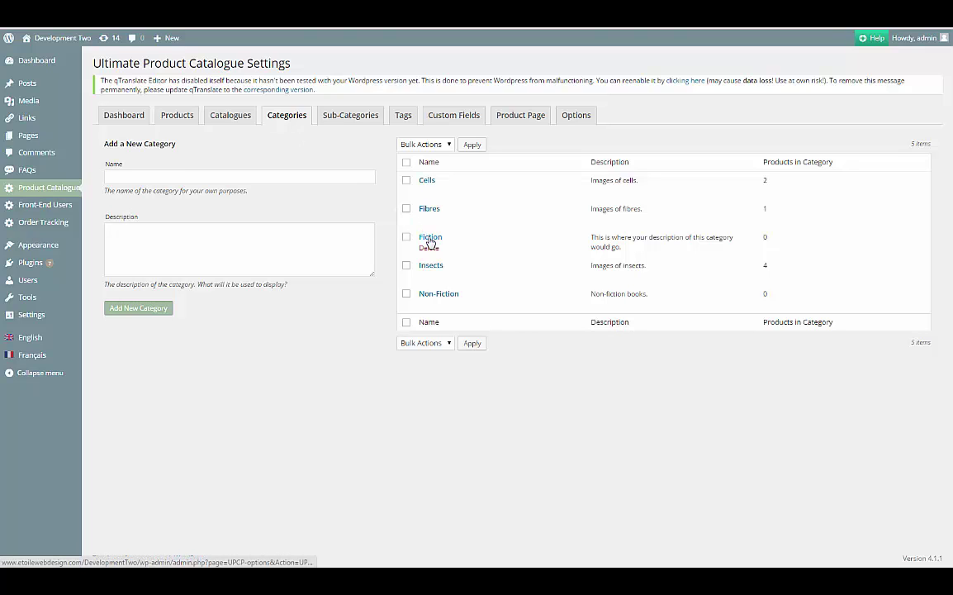
pyautogui.click(440, 297)
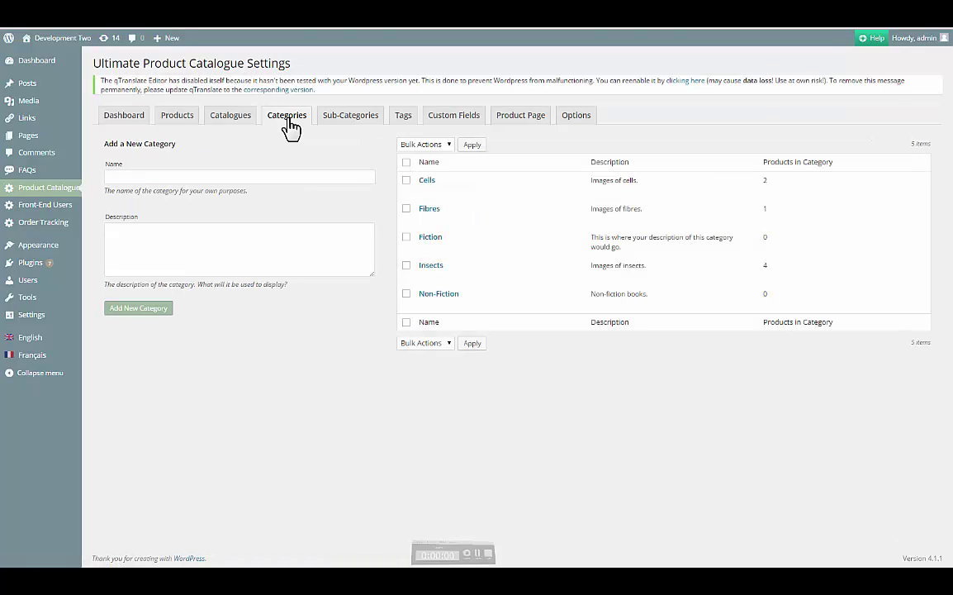
pyautogui.click(349, 123)
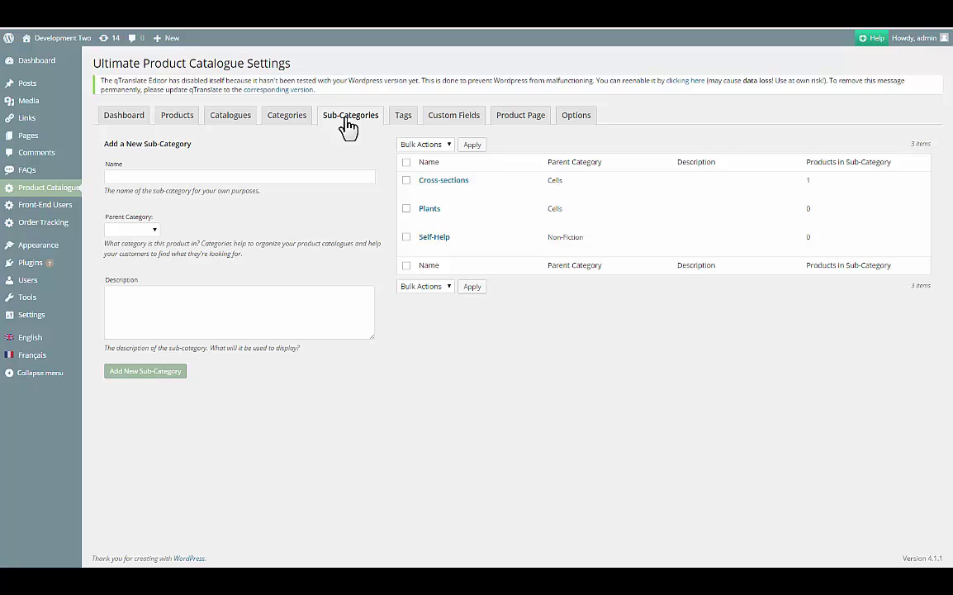
pyautogui.moveTo(434, 243)
pyautogui.click(438, 238)
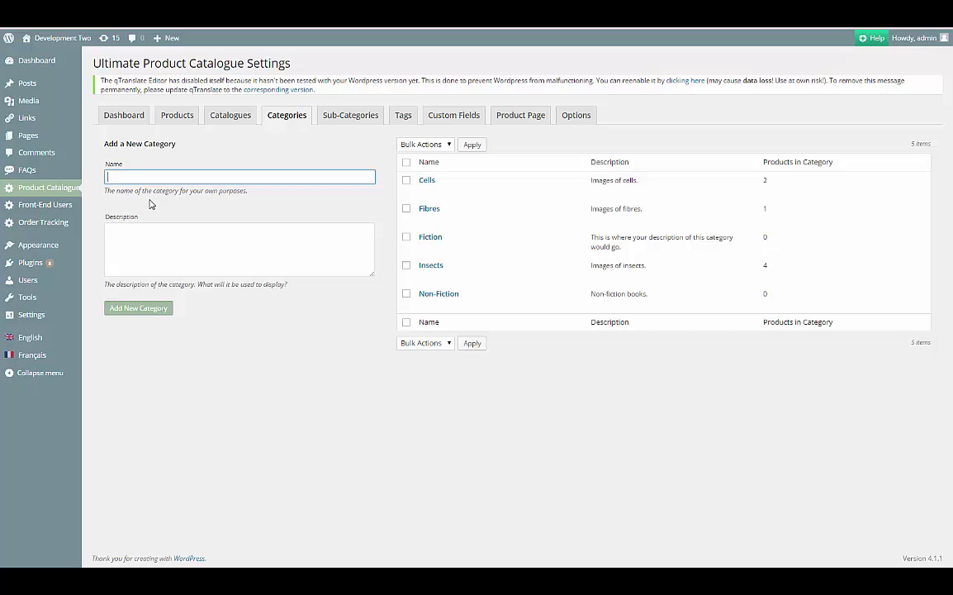
# - Add category 'Sample Category' with description 'Description' and tick its new row
pyautogui.write('Sample Category')
pyautogui.press('Tab')
pyautogui.write('Descr')
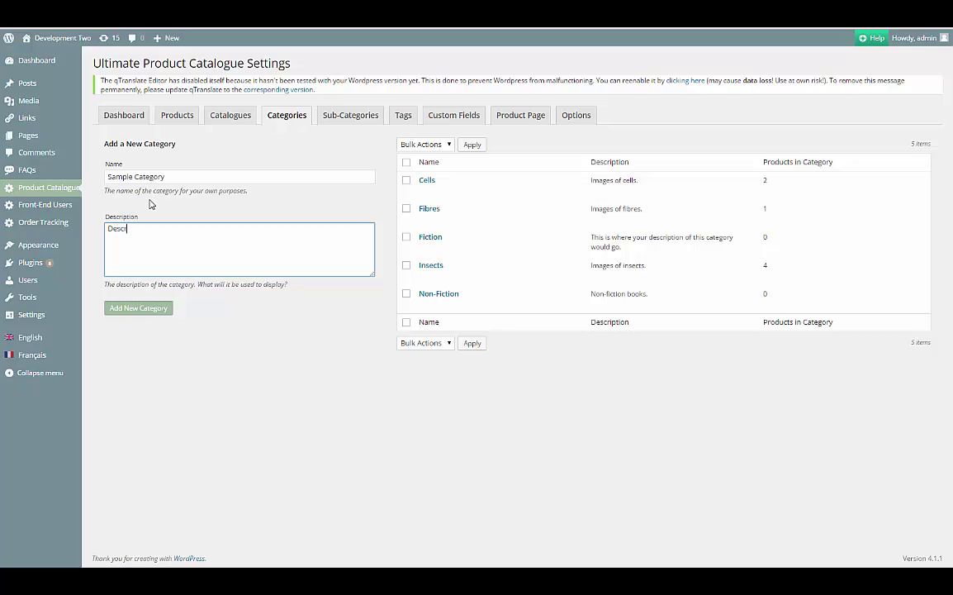
pyautogui.write('iption')
pyautogui.click(162, 308)
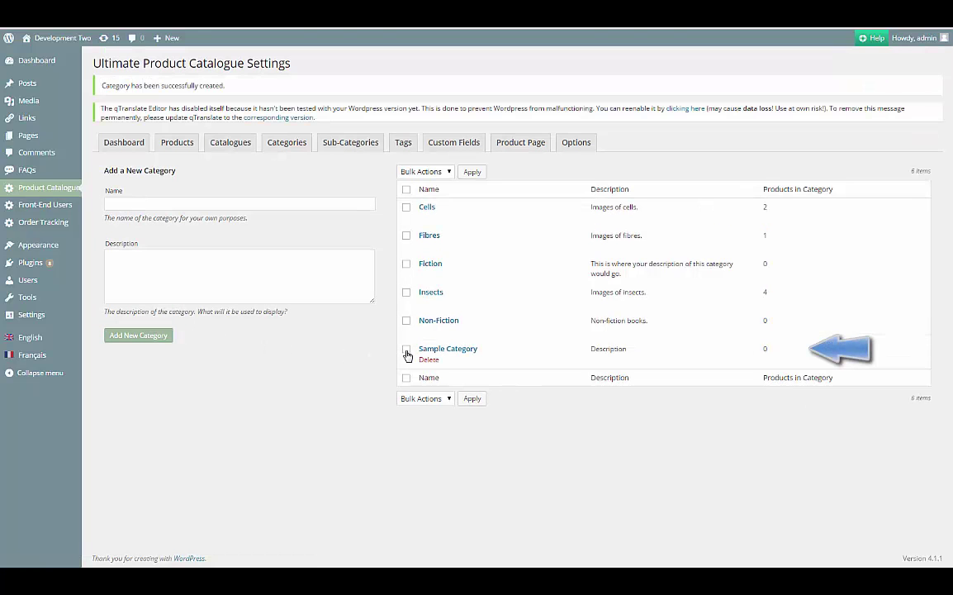
pyautogui.click(406, 350)
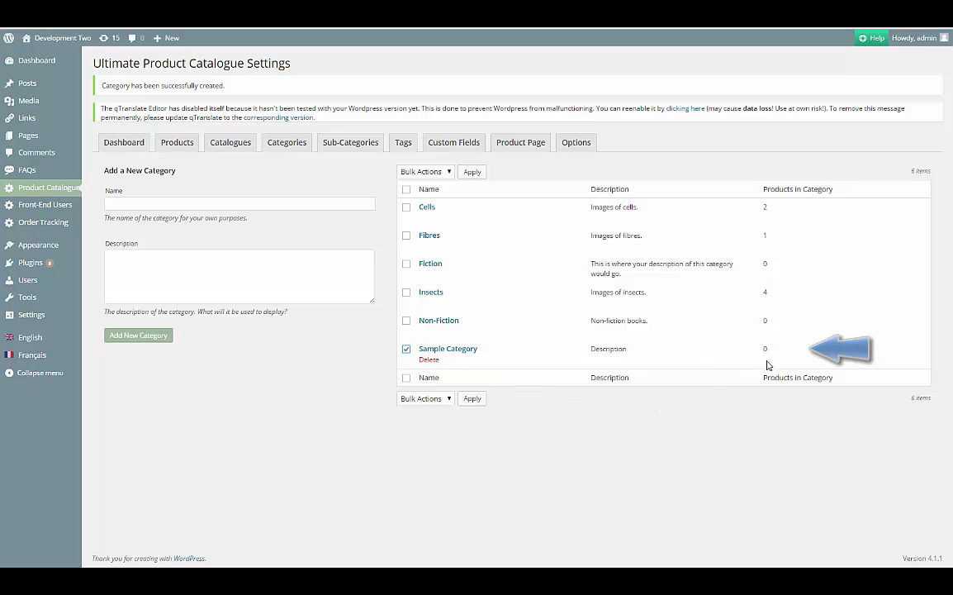
# - Start a new product named 'Sample Product' on the Products page
pyautogui.click(186, 149)
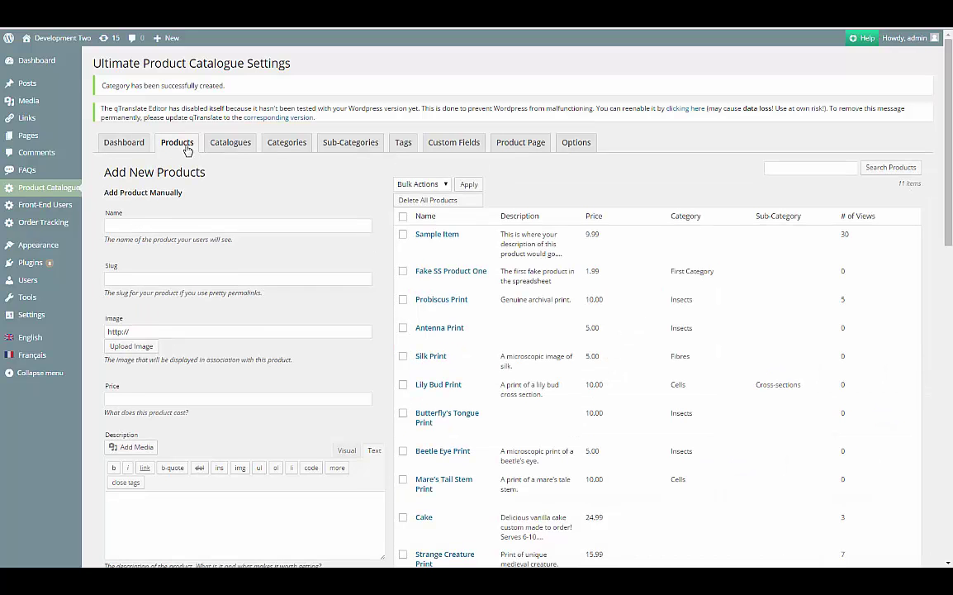
pyautogui.click(174, 227)
pyautogui.write('Sam')
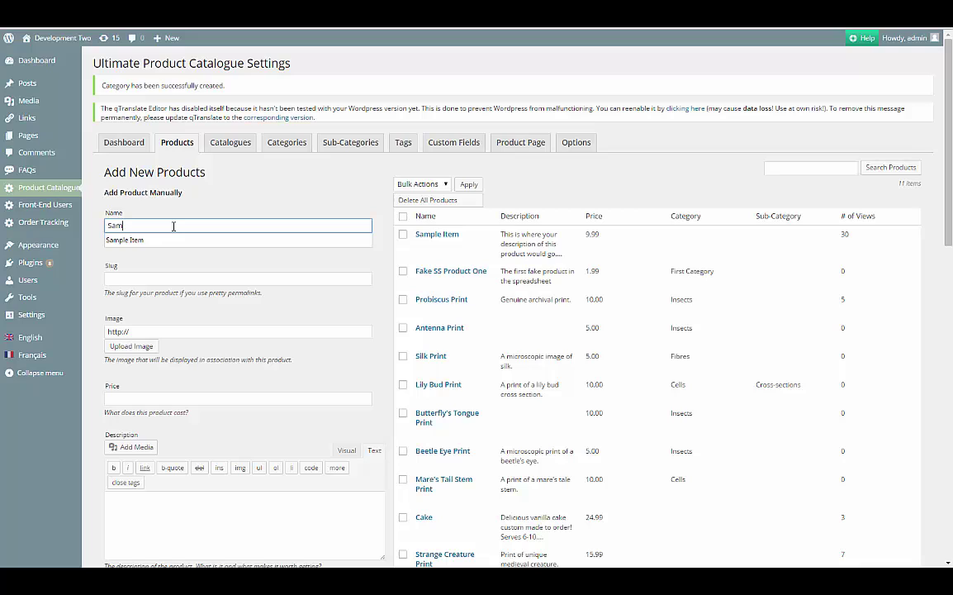
pyautogui.write('ple Product')
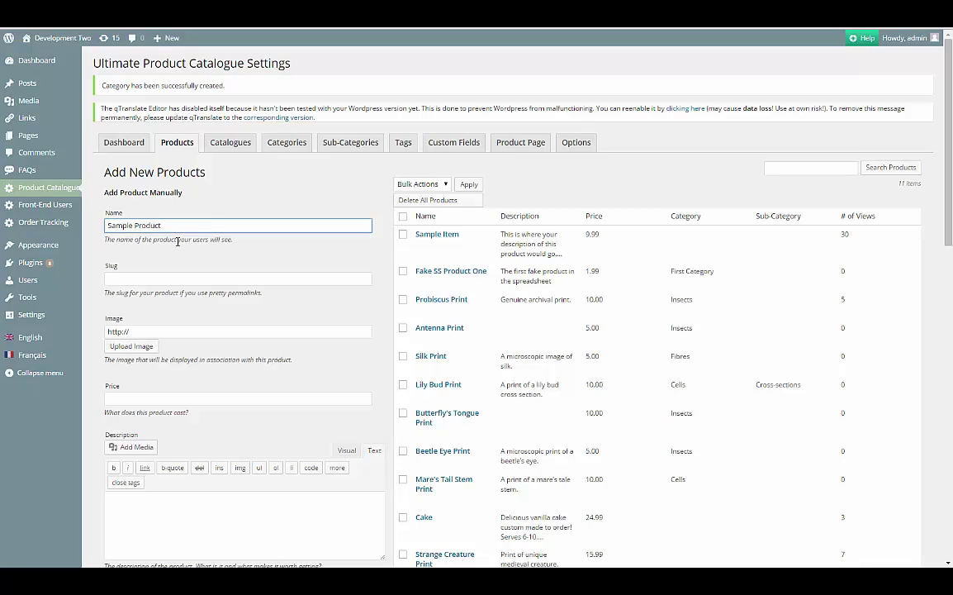
pyautogui.click(180, 280)
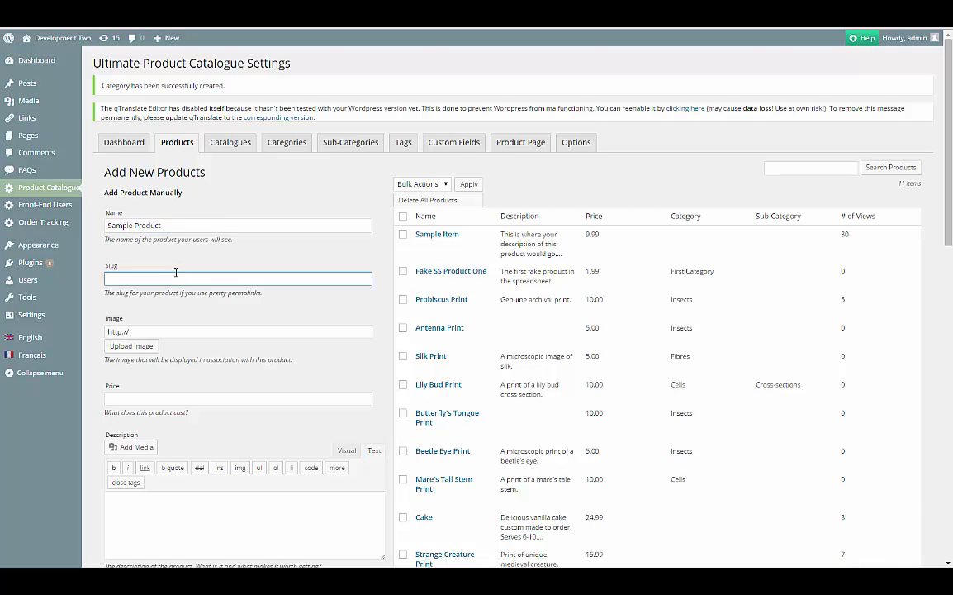
pyautogui.scroll(-1, 176, 272)
pyautogui.click(170, 274)
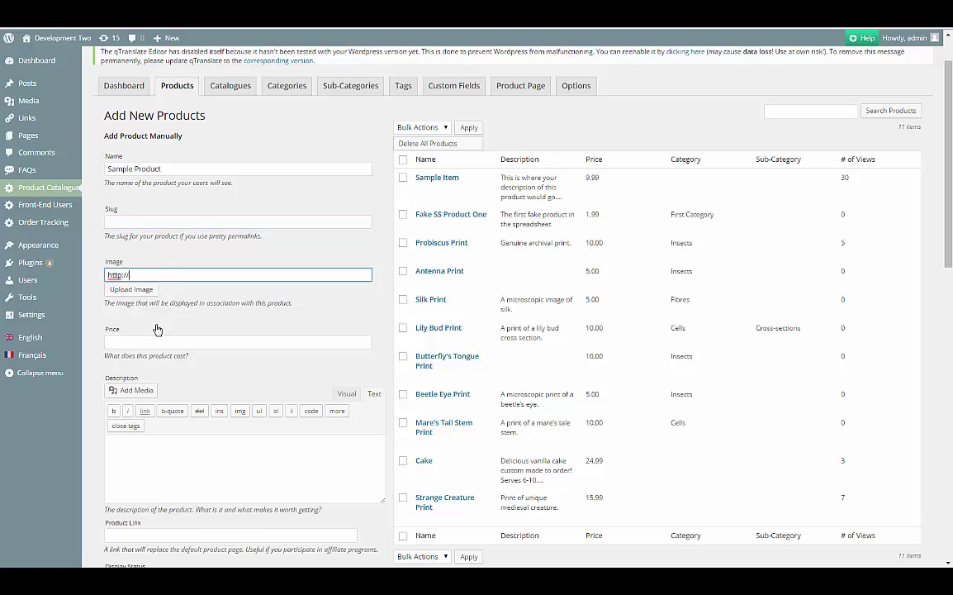
pyautogui.click(148, 340)
pyautogui.click(129, 469)
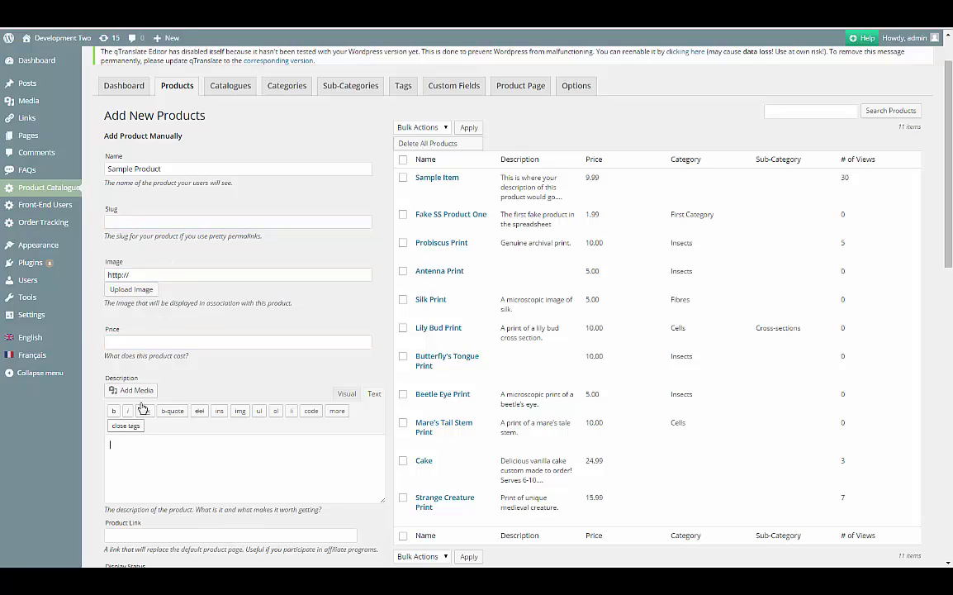
# - Fill in the product's slug, price 10.99 and description 'Buy this cake'
pyautogui.click(166, 223)
pyautogui.write('sample-product')
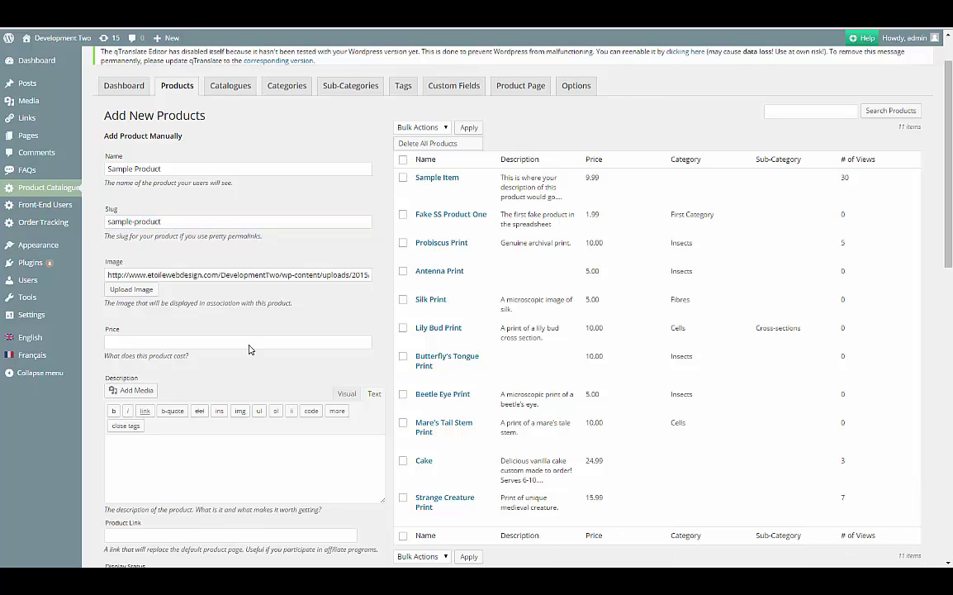
pyautogui.click(249, 342)
pyautogui.write('10')
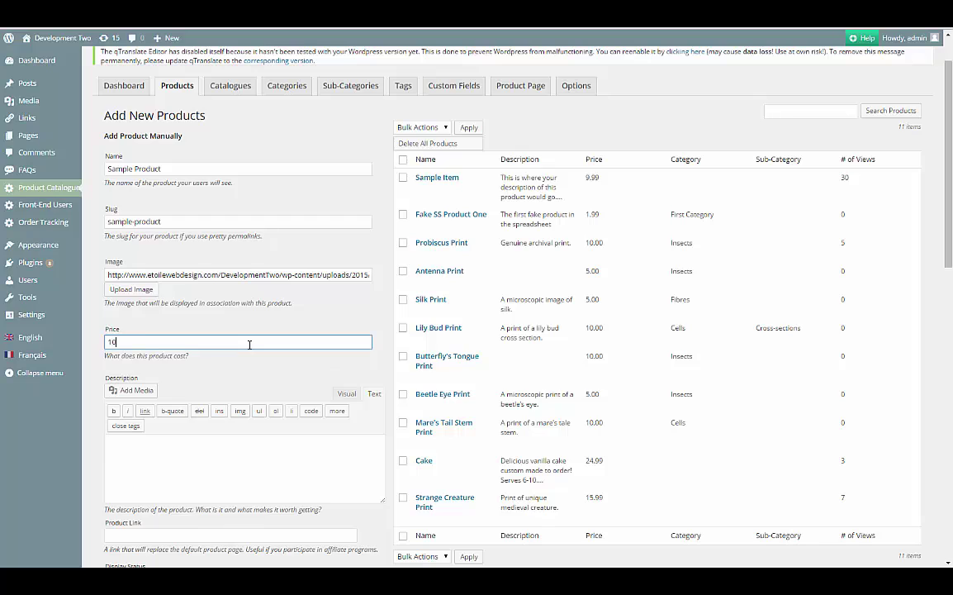
pyautogui.write('.99')
pyautogui.click(212, 444)
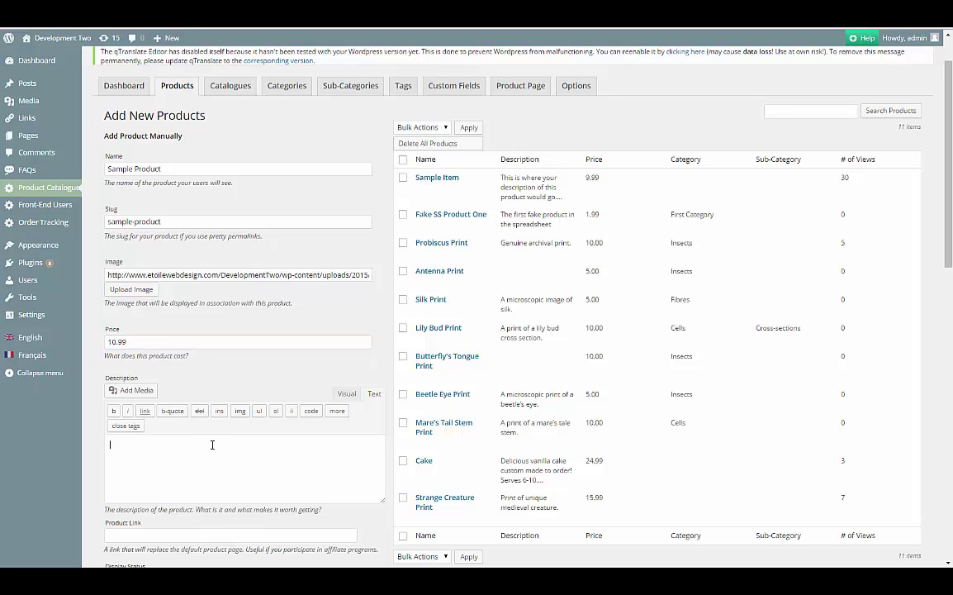
pyautogui.write('Buy this cake!')
# - Assign it to Sample Category, fill a custom field, tag it Sale, and save
pyautogui.scroll(-3, 212, 445)
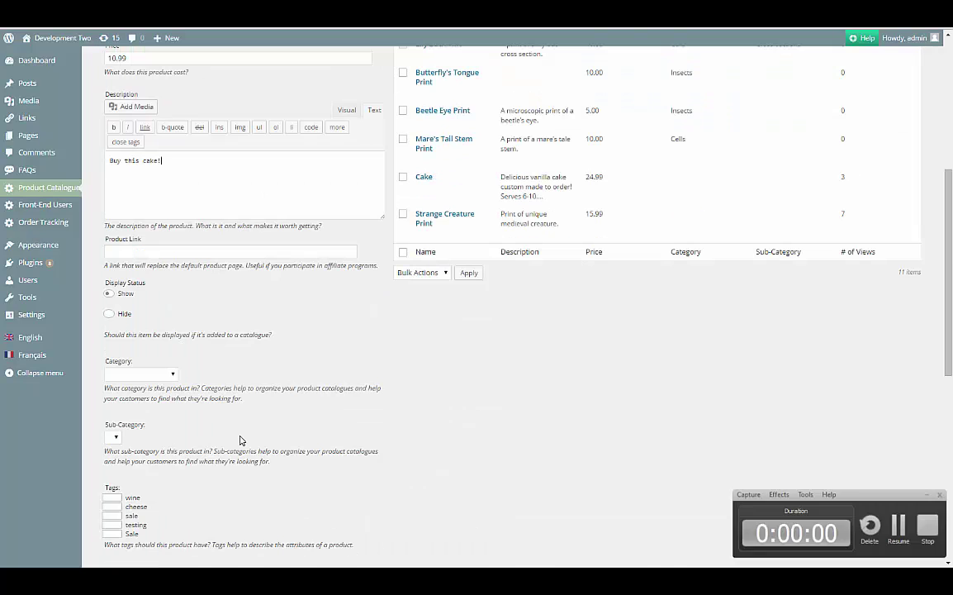
pyautogui.click(173, 376)
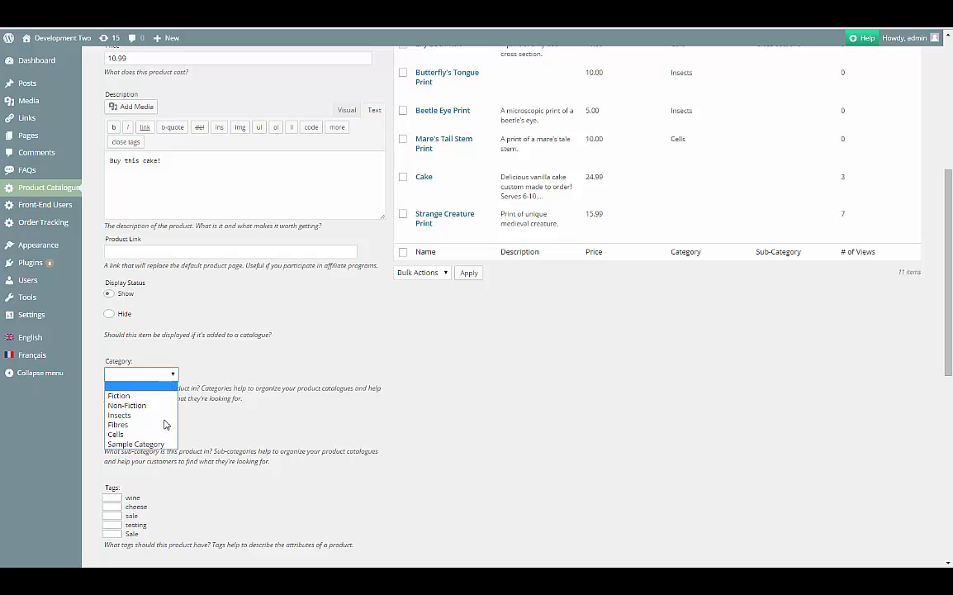
pyautogui.click(165, 445)
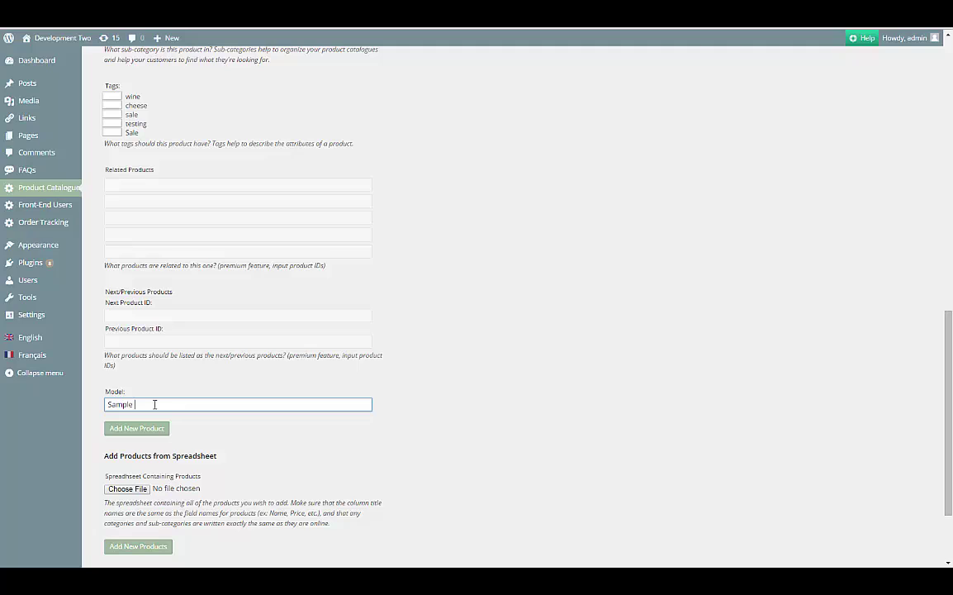
pyautogui.write('Custom Field')
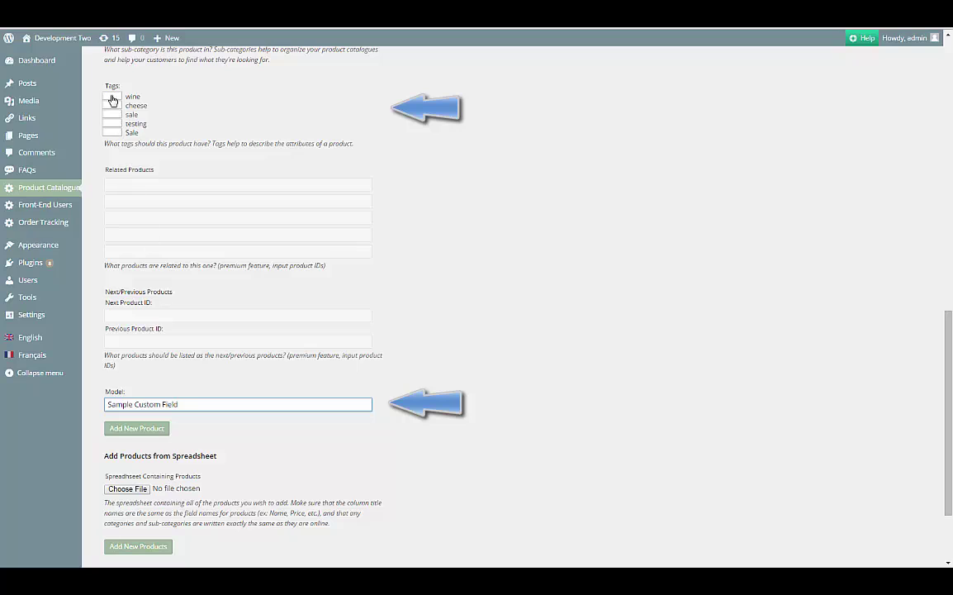
pyautogui.click(112, 115)
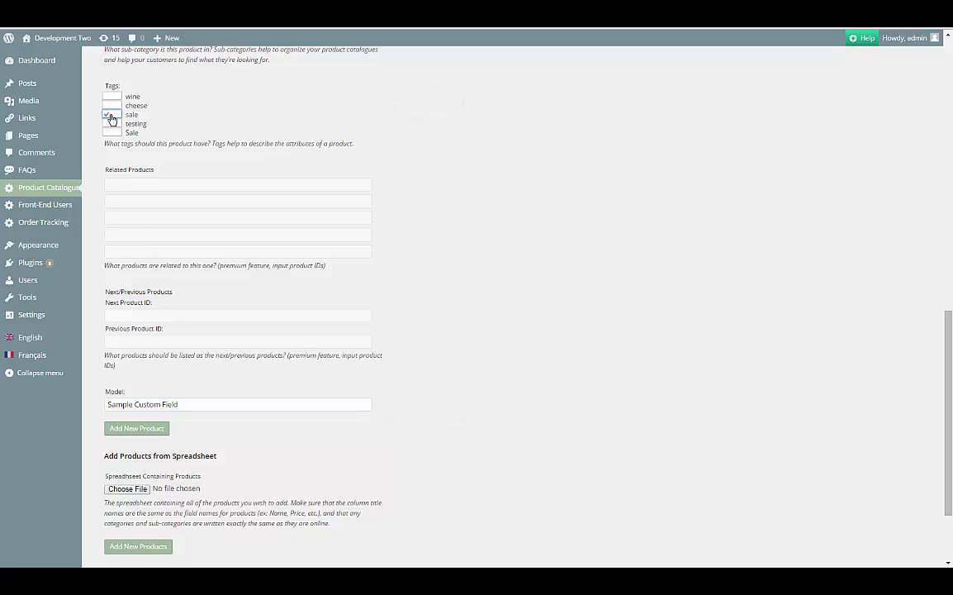
pyautogui.scroll(-2, 133, 281)
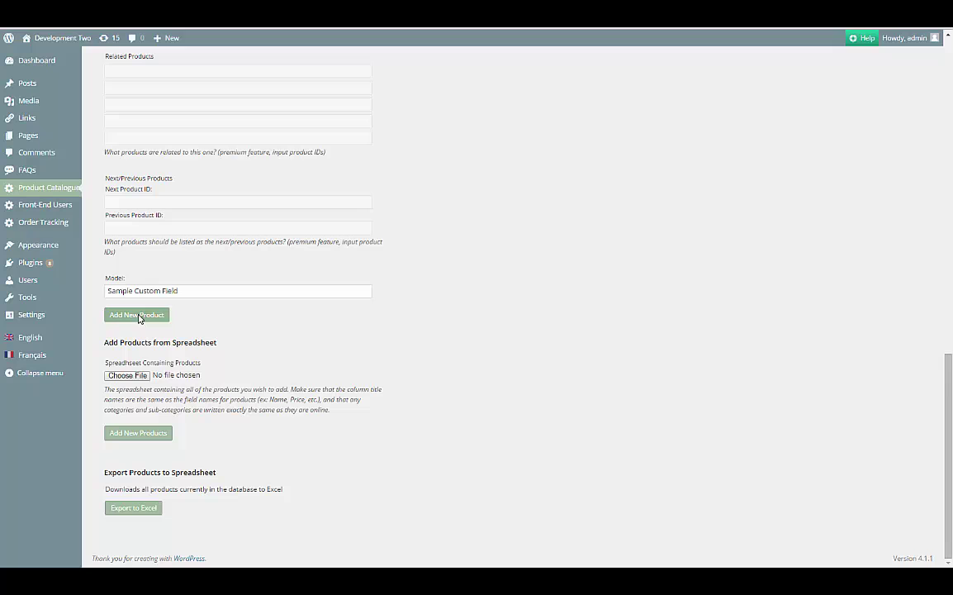
pyautogui.click(137, 315)
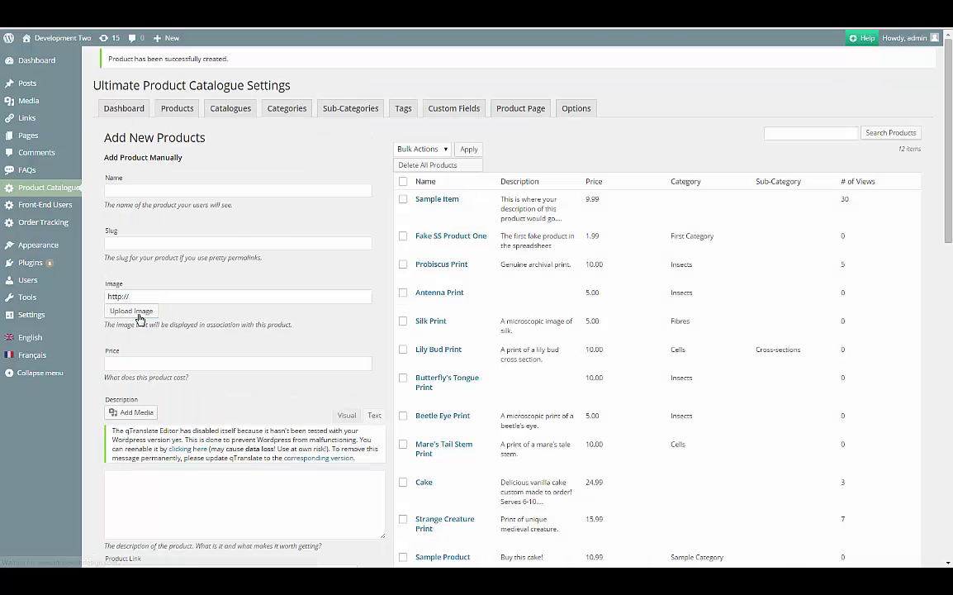
pyautogui.scroll(-4, 456, 344)
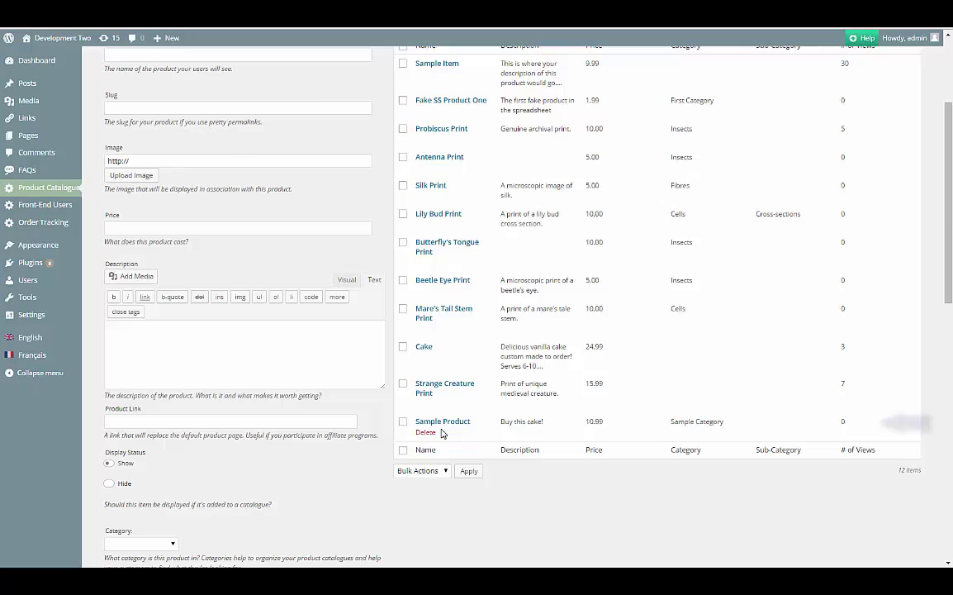
pyautogui.scroll(4, 243, 165)
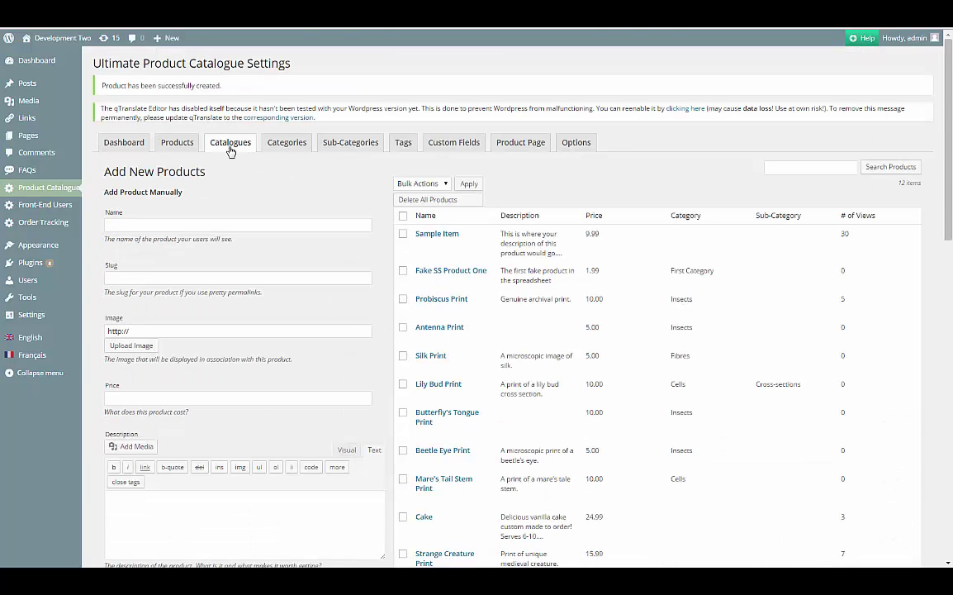
# - Create 'Sample Catalogue' described 'This is our catalogue.' and open it for editing
pyautogui.click(231, 147)
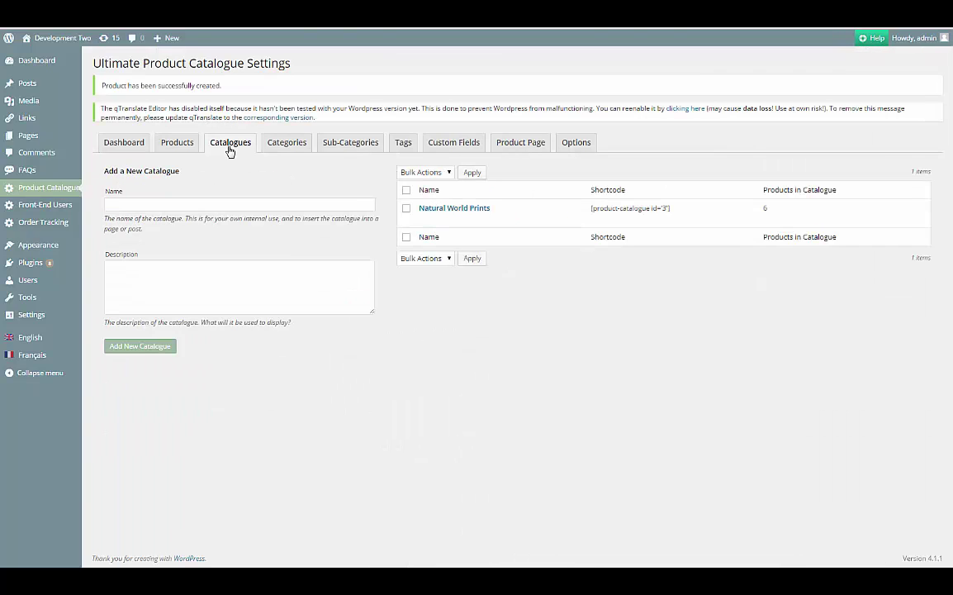
pyautogui.click(196, 202)
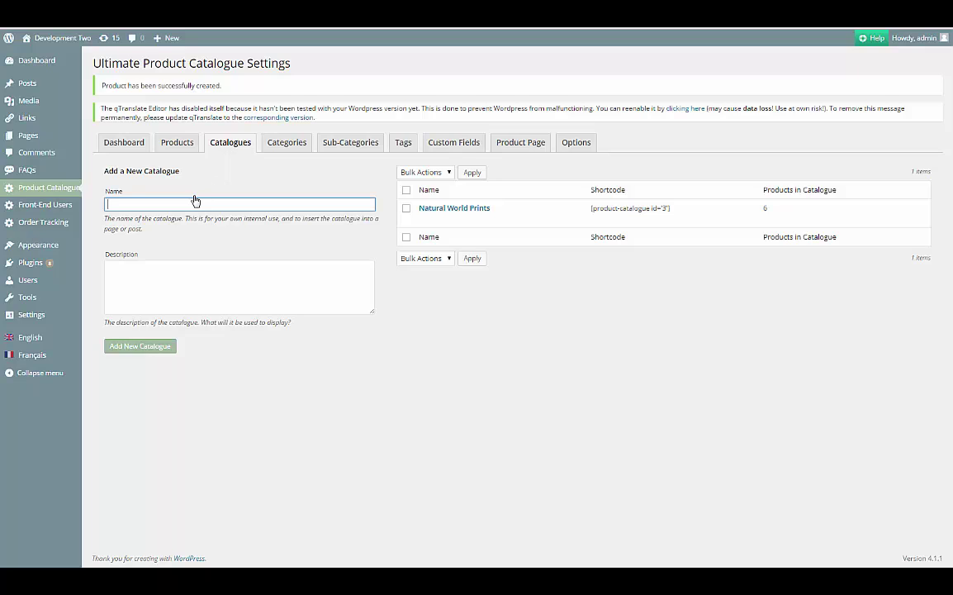
pyautogui.write('Sample')
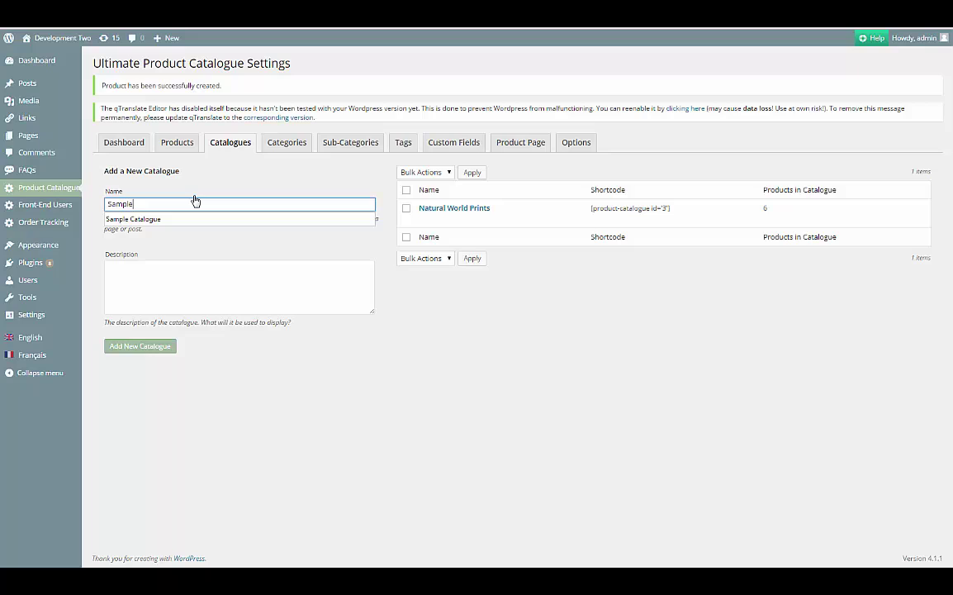
pyautogui.write(' Catalogue')
pyautogui.click(193, 265)
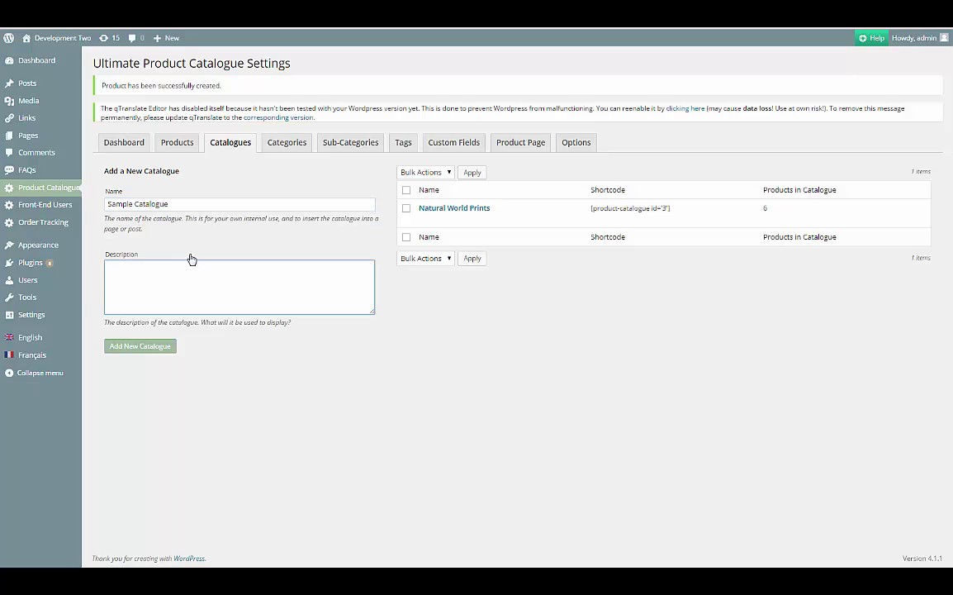
pyautogui.write('This is our catalogue.')
pyautogui.click(159, 348)
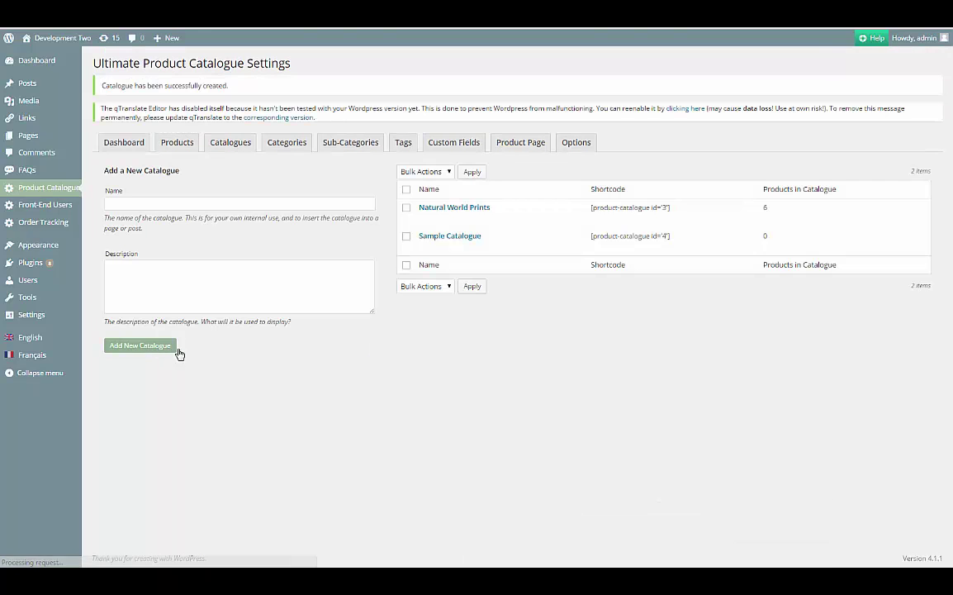
pyautogui.click(440, 238)
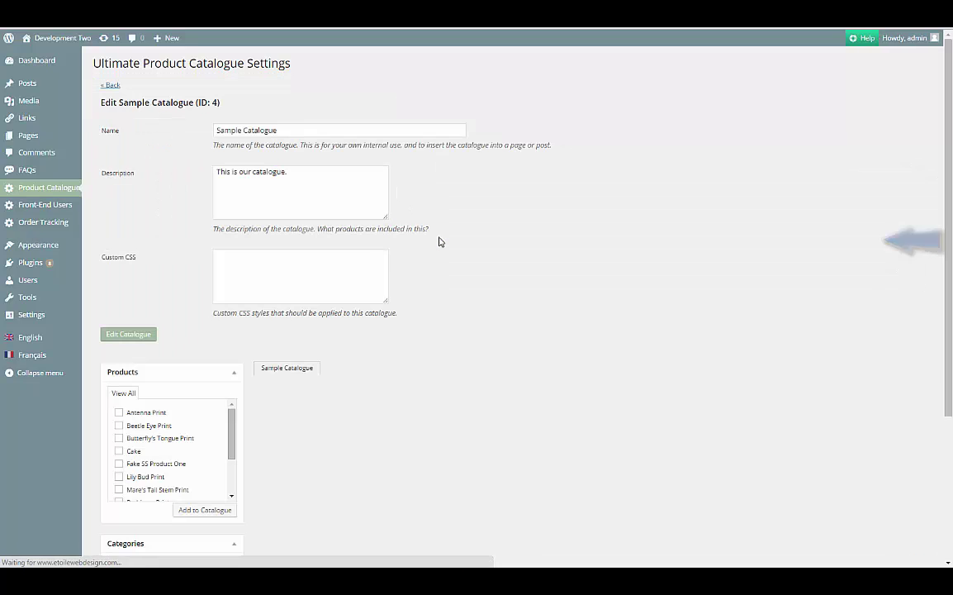
# - Rename the catalogue to 'Our Sample Catalogue', paste custom CSS, and save
pyautogui.click(216, 130)
pyautogui.write('Our')
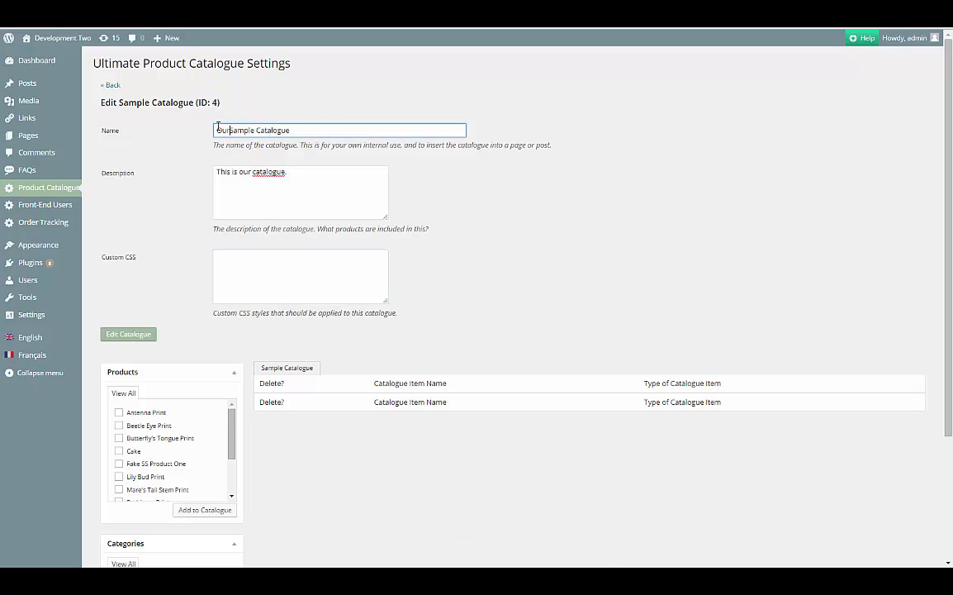
pyautogui.click(269, 267)
pyautogui.hotkey('ctrl', 'v')
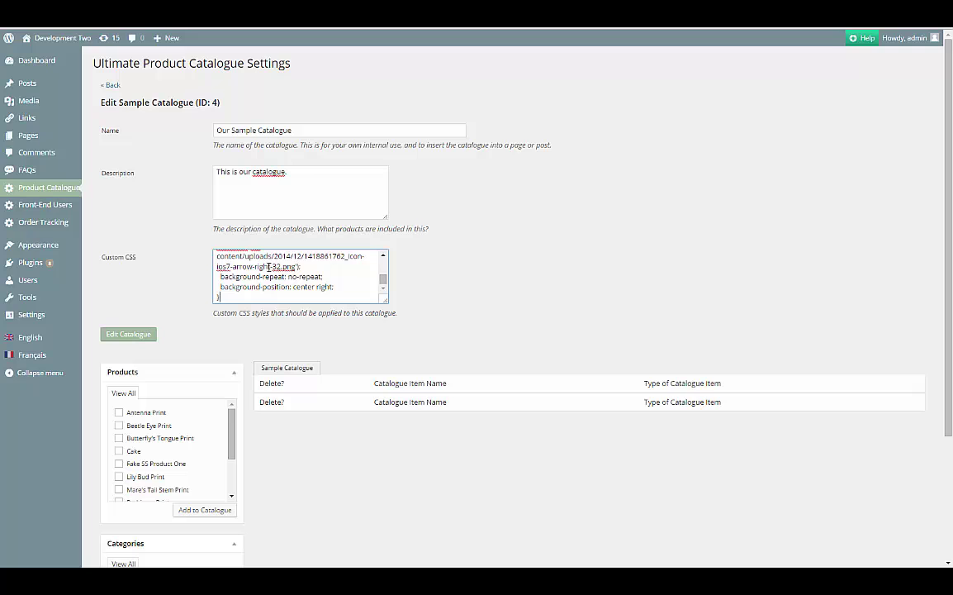
pyautogui.scroll(-1, 271, 287)
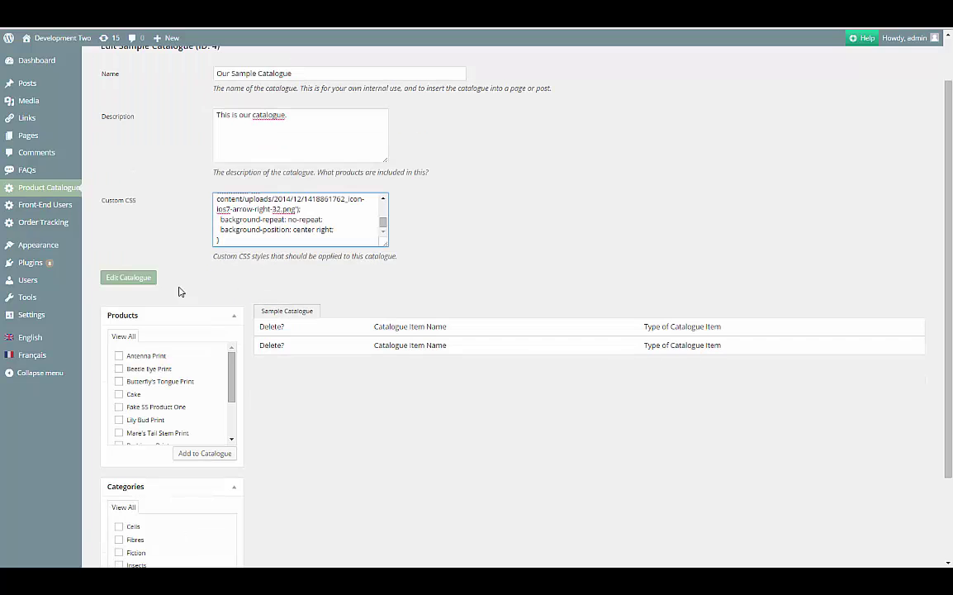
pyautogui.click(142, 285)
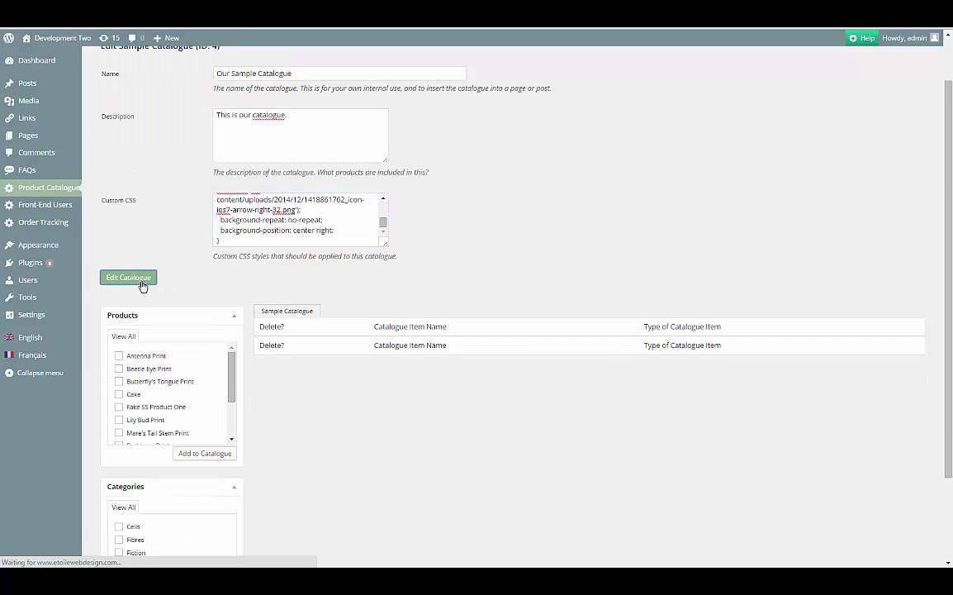
# - Add Sample Product and the other ticked items to the catalogue
pyautogui.moveTo(948, 167); pyautogui.dragTo(929, 234)
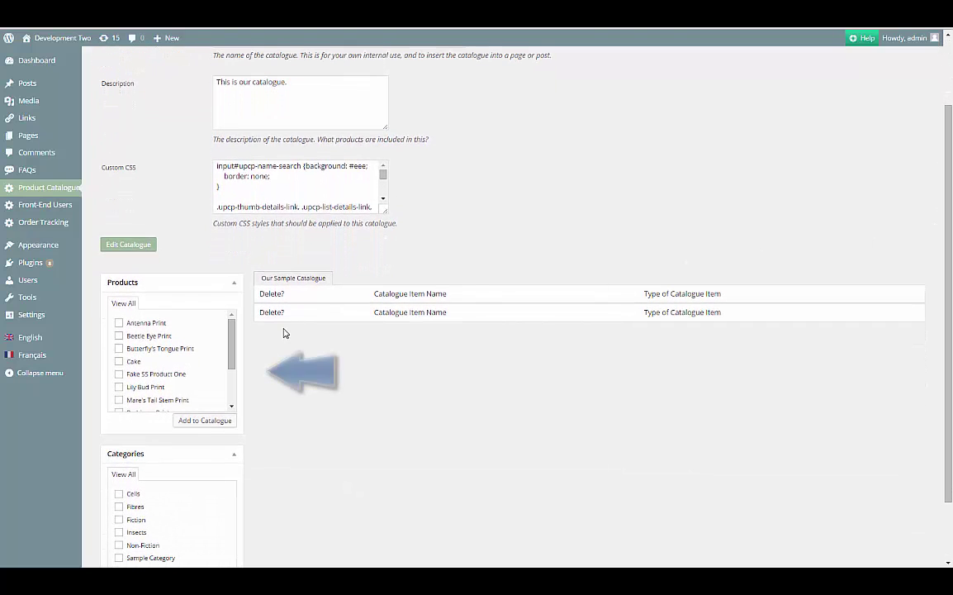
pyautogui.moveTo(234, 345); pyautogui.dragTo(232, 389)
pyautogui.click(119, 373)
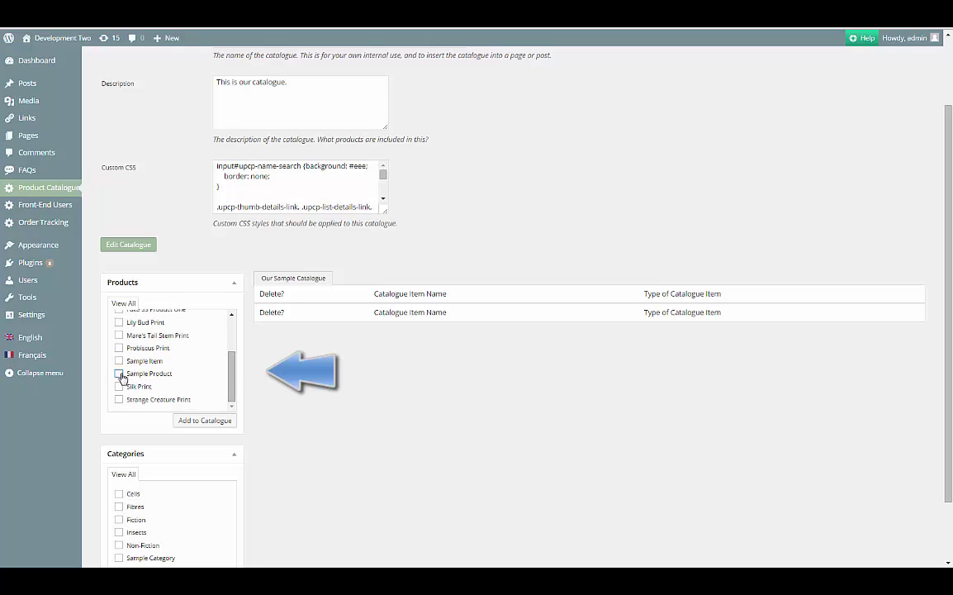
pyautogui.click(207, 421)
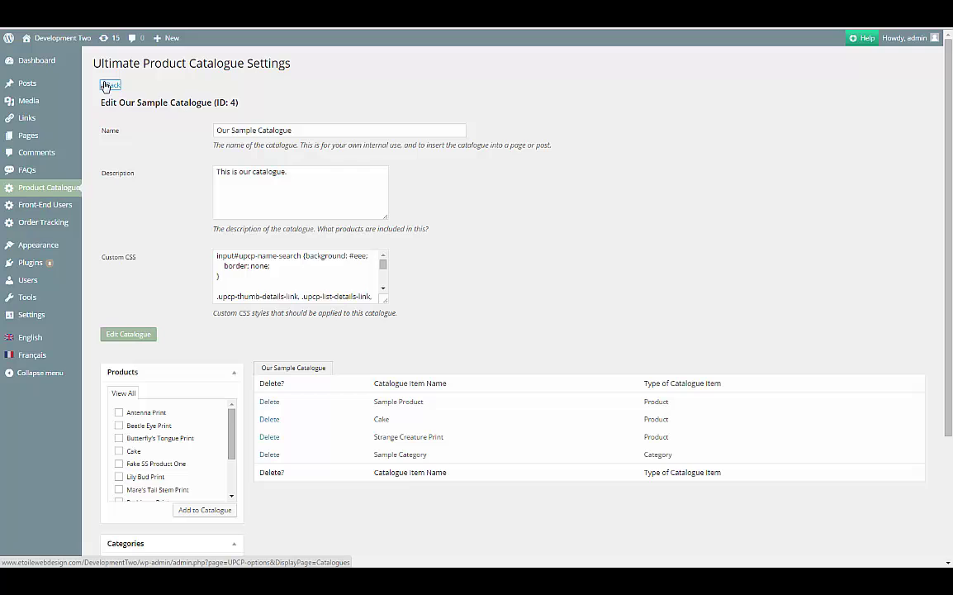
# - Copy the shortcode [product-catalogue id='4'] from the catalogues list
pyautogui.click(108, 86)
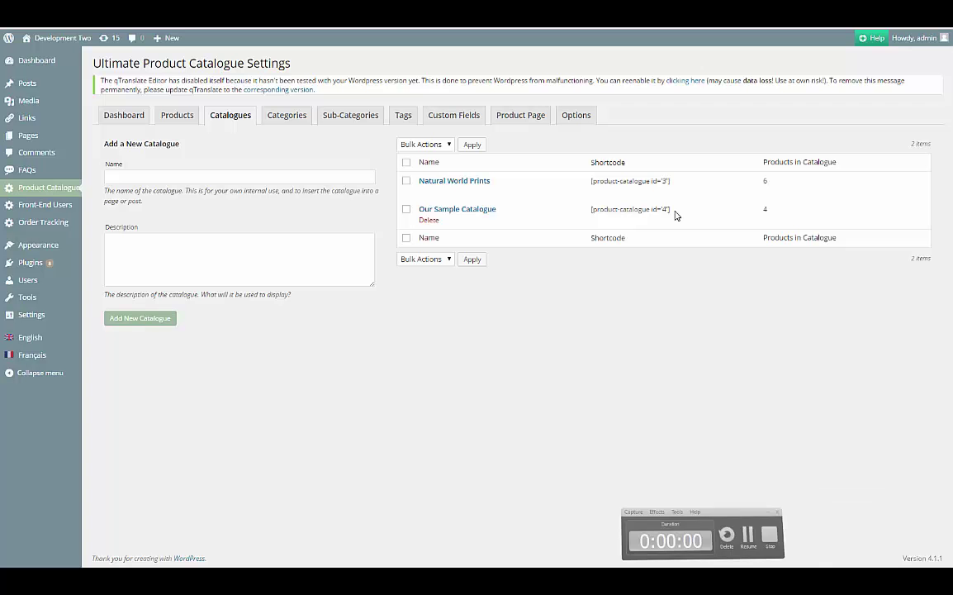
pyautogui.moveTo(666, 209); pyautogui.dragTo(594, 208)
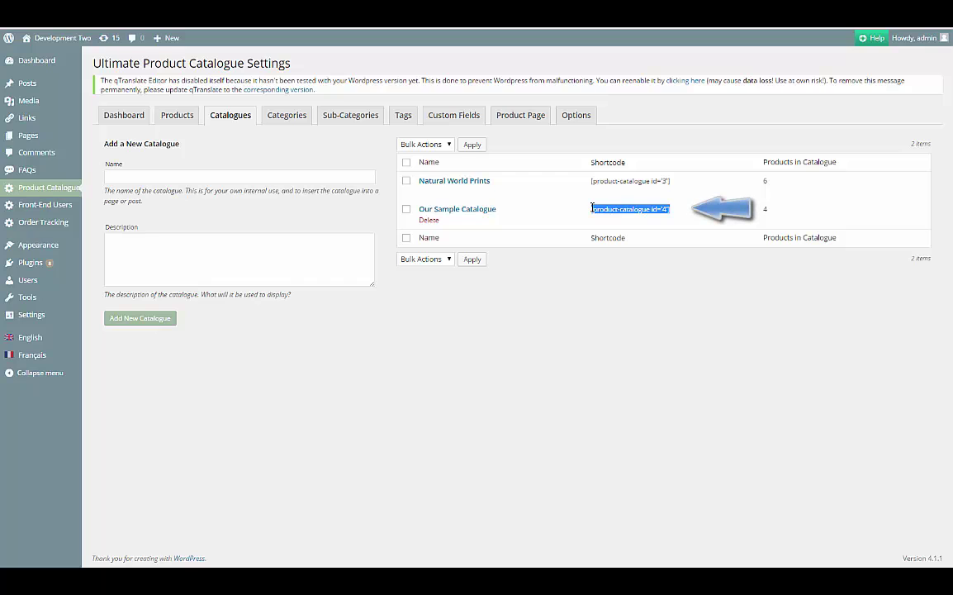
pyautogui.click(230, 213)
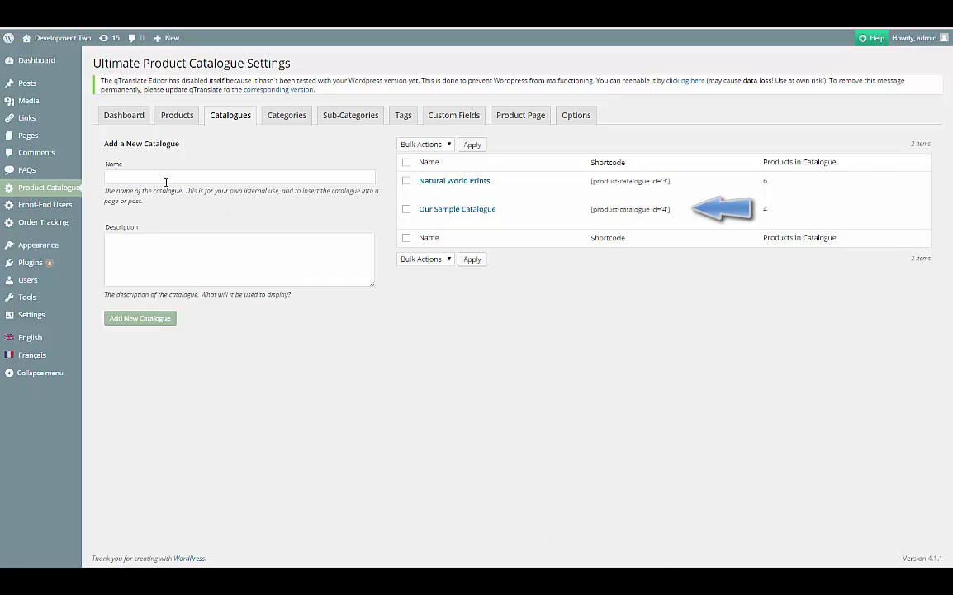
# - Paste the shortcode into A Sample Catalogue Page, update it, and view it
pyautogui.click(42, 141)
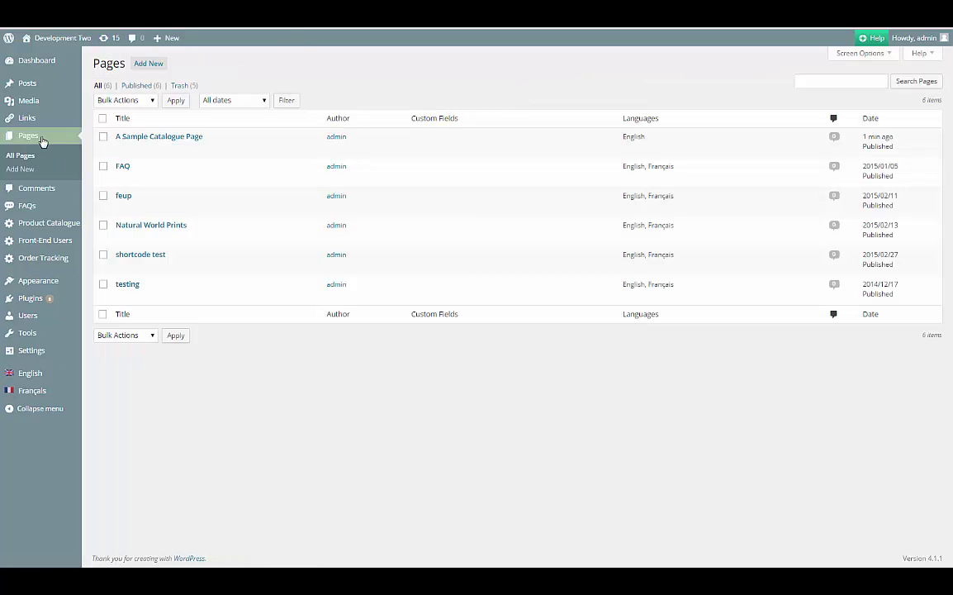
pyautogui.click(128, 138)
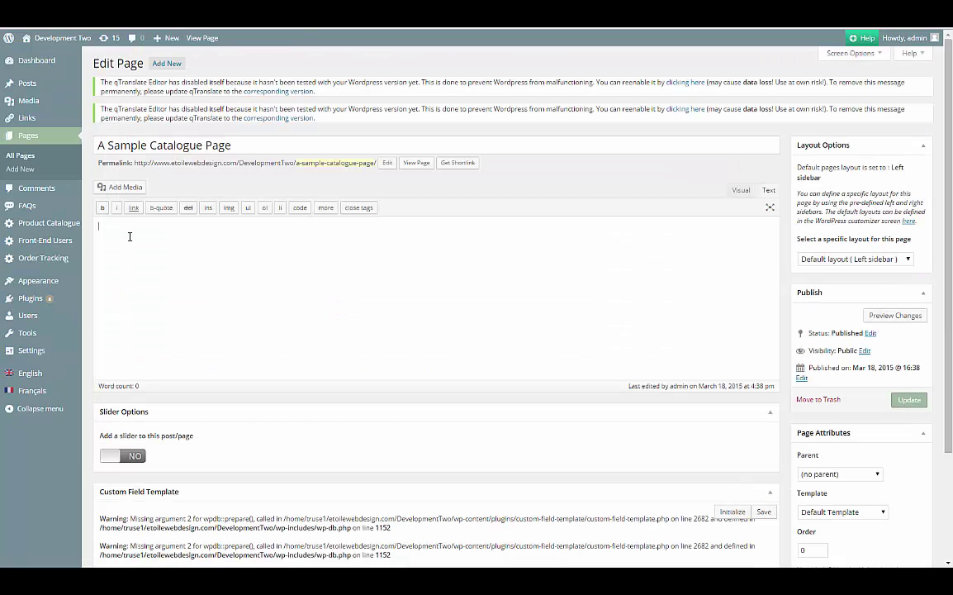
pyautogui.write("[product-catalogue id='4']")
pyautogui.click(907, 402)
pyautogui.click(415, 168)
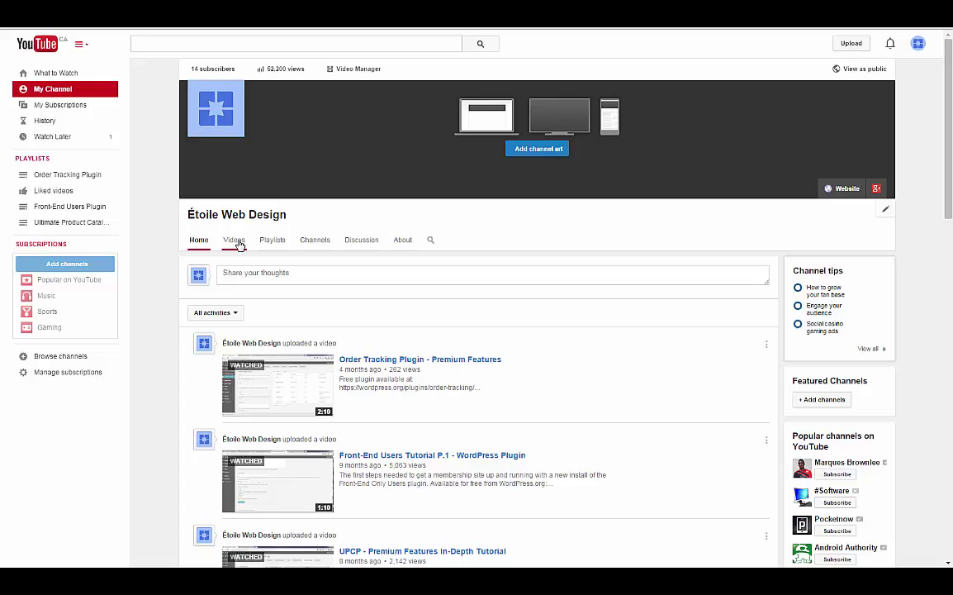
# - Show the Videos list on the Étoile Web Design YouTube channel
pyautogui.click(236, 243)
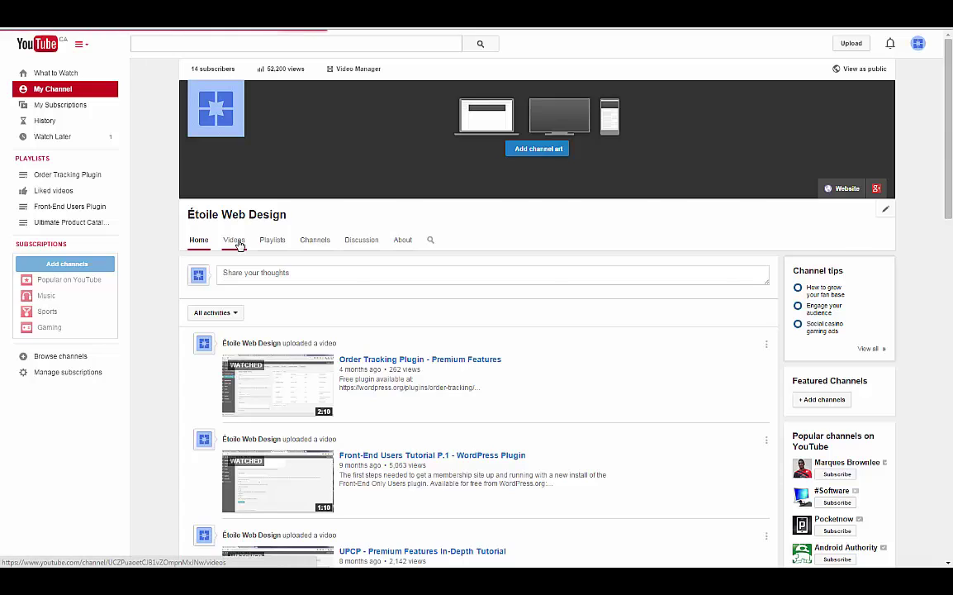